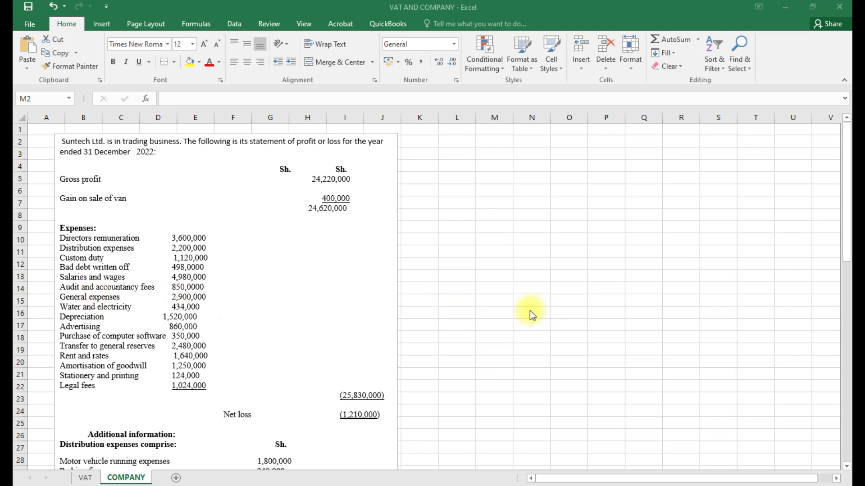
# Read through Suntech Ltd.'s profit or loss statement, the additional information and the required computations on the COMPANY sheet
pyautogui.hotkey('alt', 'Tab')
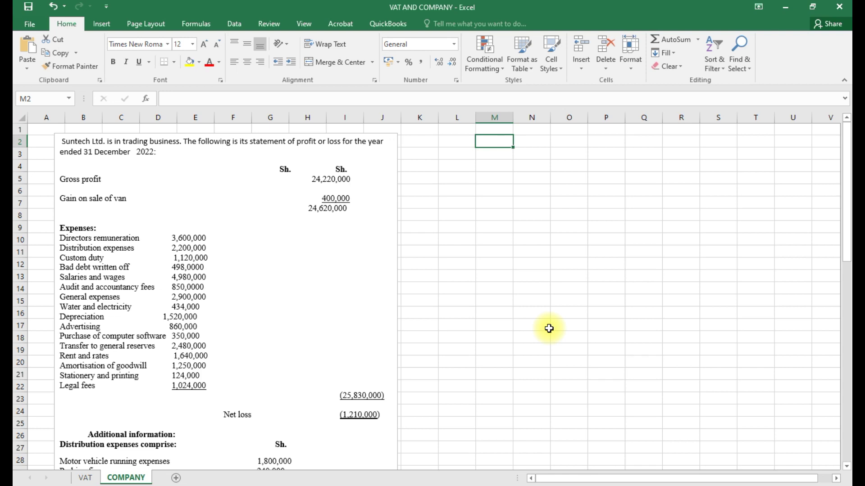
pyautogui.scroll(-2, 549, 329)
pyautogui.scroll(2, 547, 328)
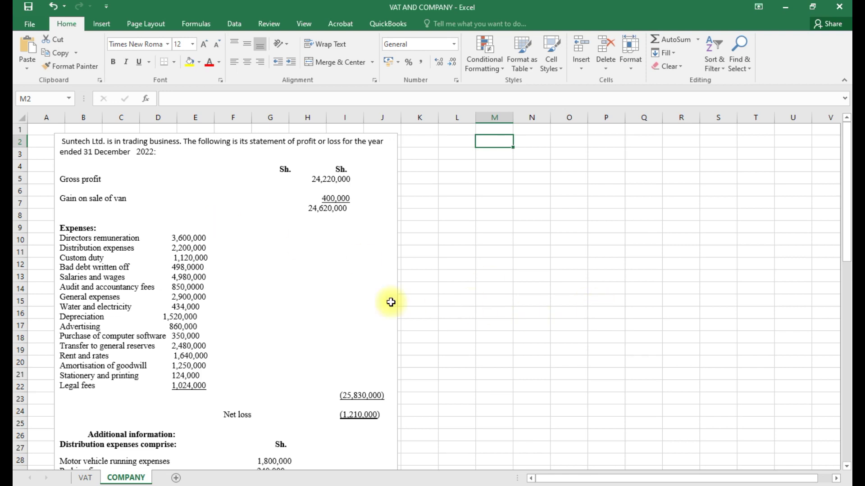
pyautogui.scroll(-3, 439, 301)
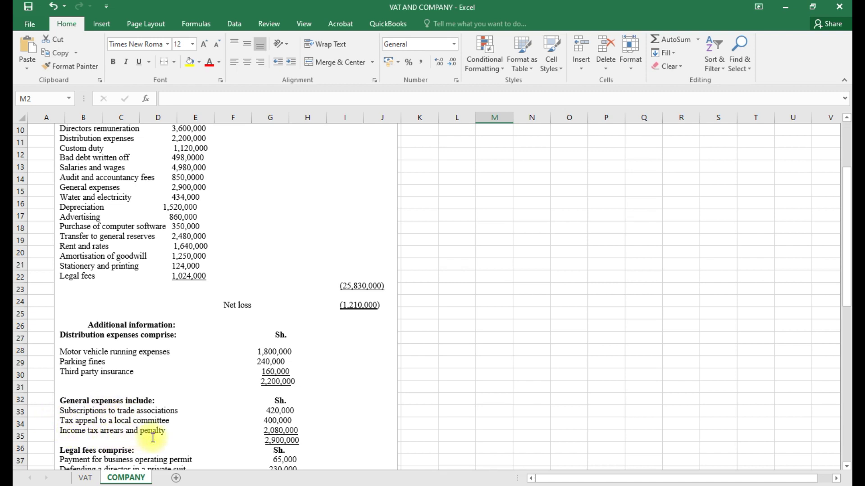
pyautogui.scroll(-2, 94, 445)
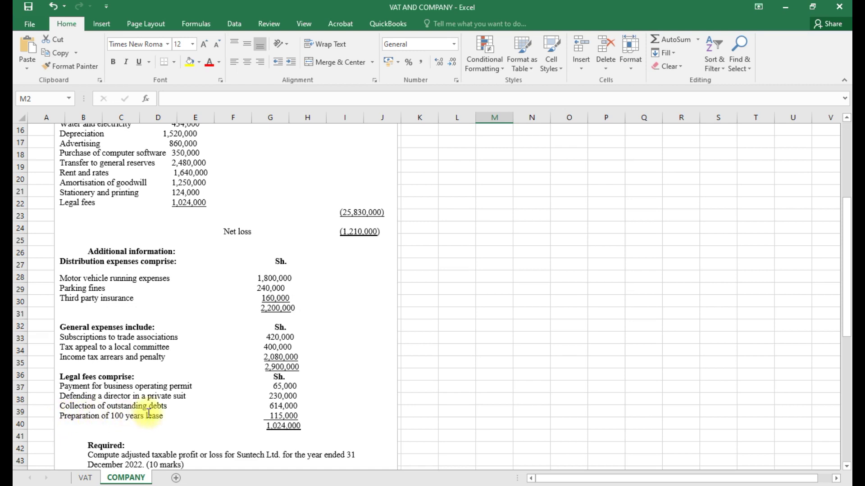
pyautogui.scroll(-1, 149, 413)
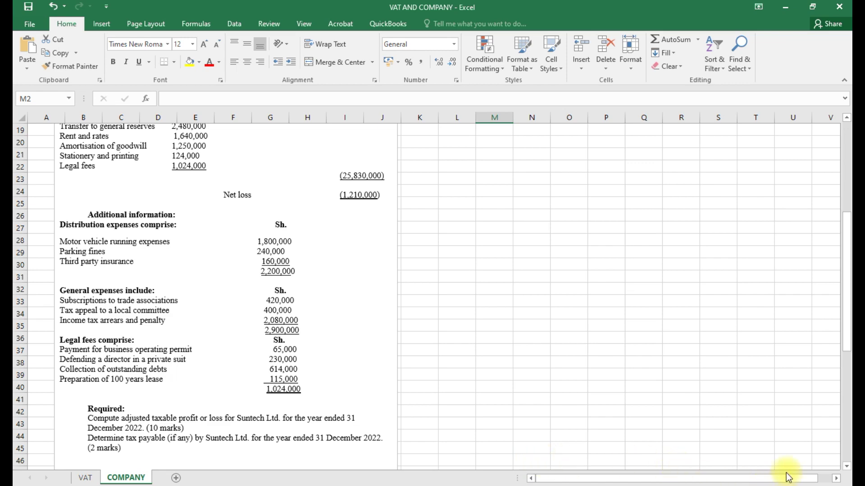
pyautogui.scroll(3, 772, 469)
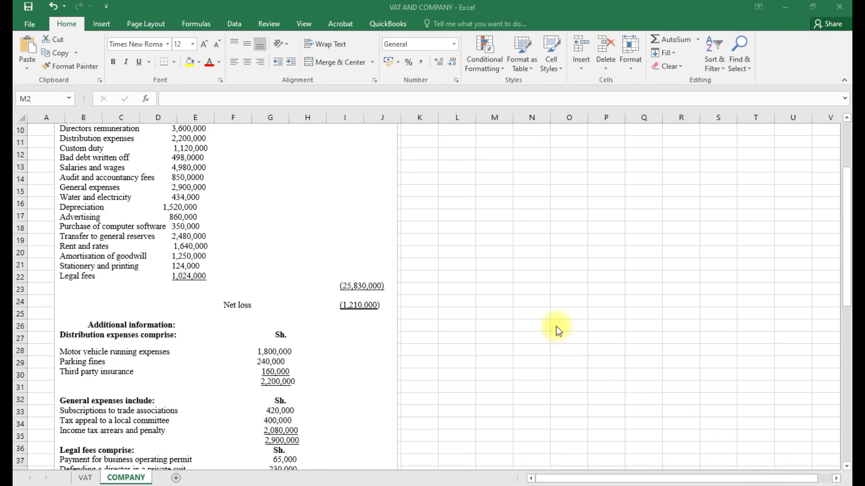
pyautogui.scroll(3, 573, 290)
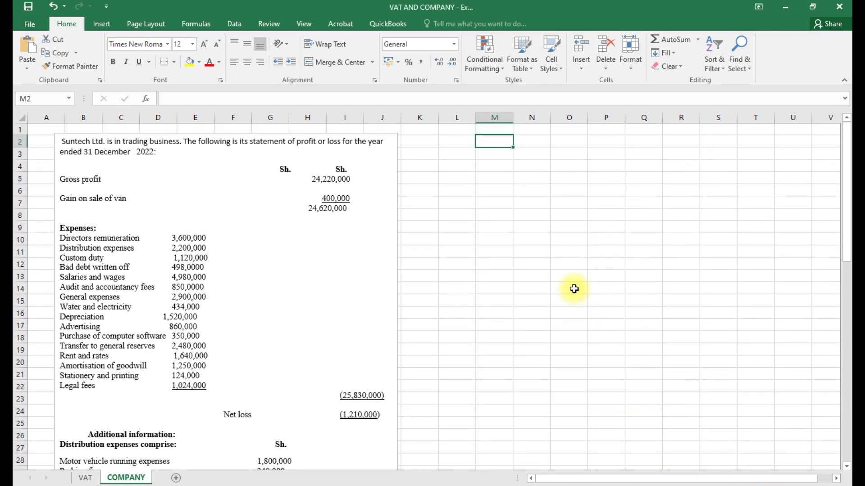
# Enter the company heading "SUNTECH LTD" in cell N2
pyautogui.click(527, 139)
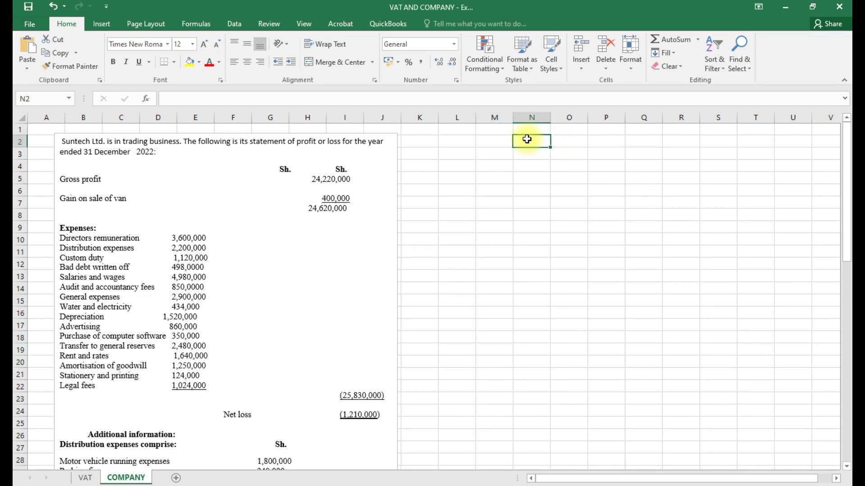
pyautogui.write('SUNTECH LTS')
pyautogui.press('BackSpace')
pyautogui.write('D')
pyautogui.press('Return')
# Enter the title "ADJUSTED TAXABLE PROFIT OF LOSS FOR THE YEAR ENDED 31 DEC 2022" in cell N3
pyautogui.scroll(-9, 439, 303)
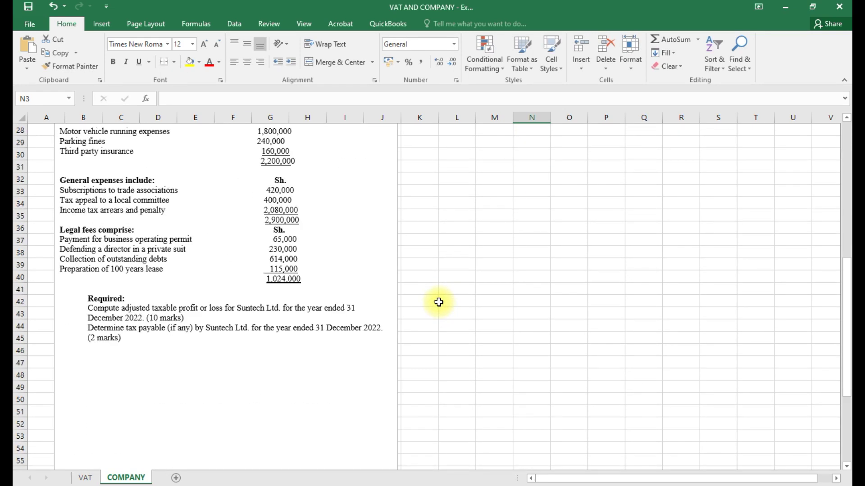
pyautogui.scroll(9, 439, 302)
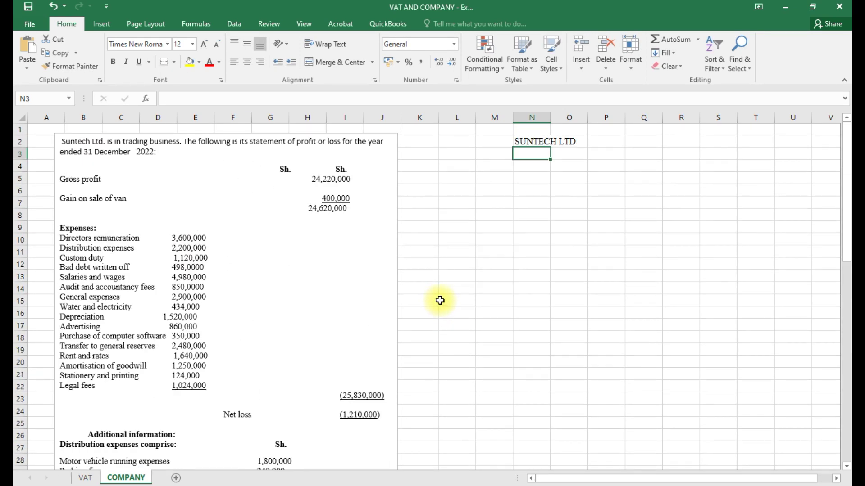
pyautogui.write('ADJUSTE')
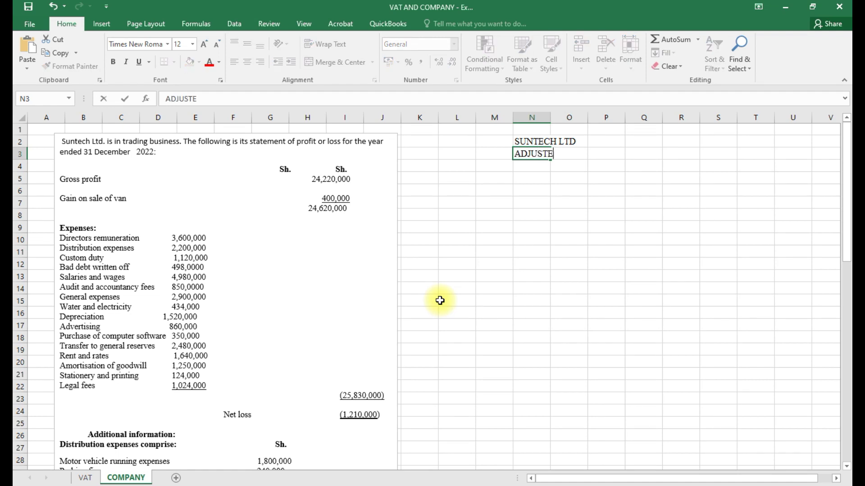
pyautogui.write('D TAXABL')
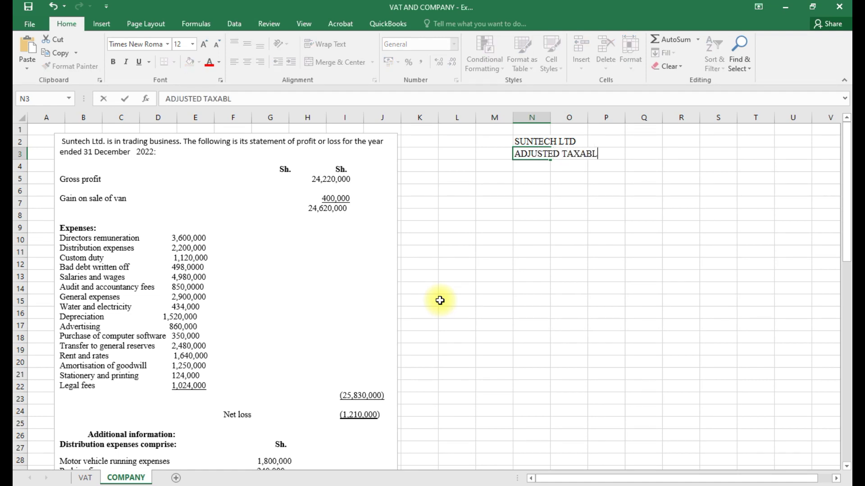
pyautogui.write('E PROFIT OF LOSS ')
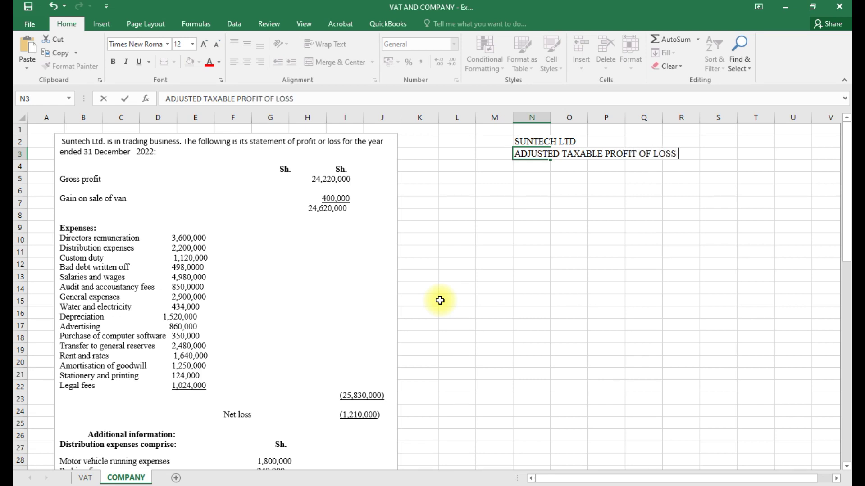
pyautogui.write('FOR THE YEAR ENDED')
pyautogui.press('Return')
pyautogui.scroll(-6, 440, 300)
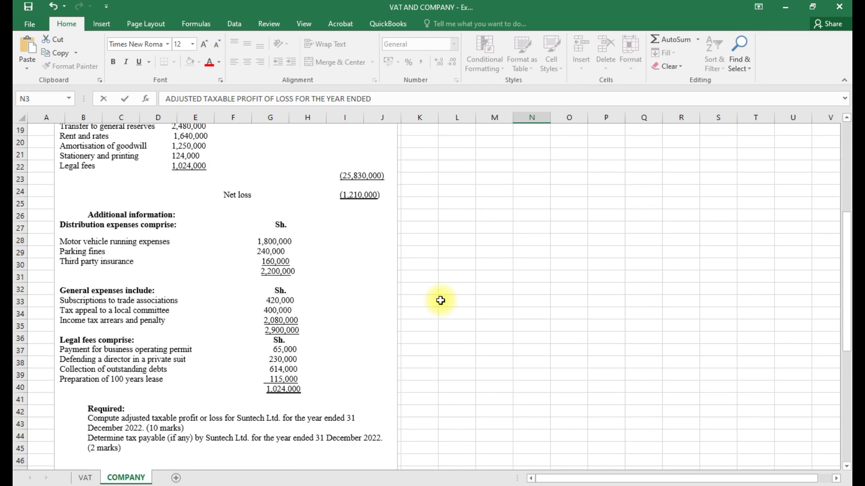
pyautogui.scroll(6, 440, 300)
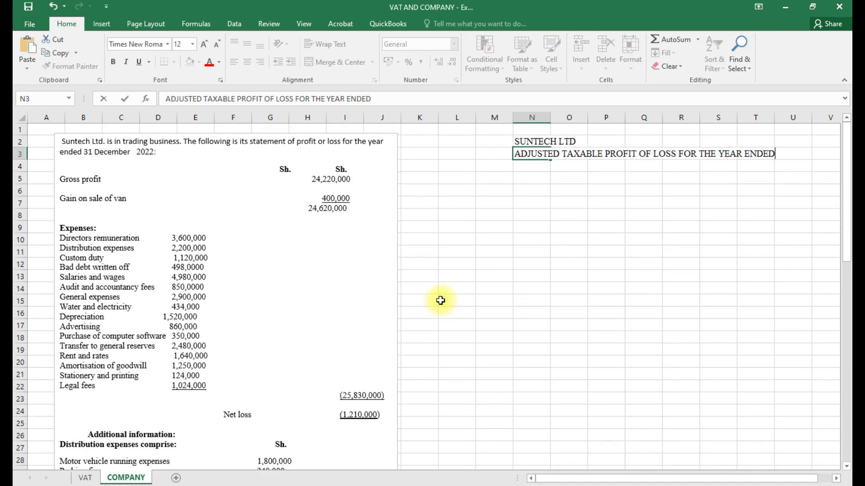
pyautogui.write('32')
pyautogui.write(' DEC')
pyautogui.scroll(-10, 440, 300)
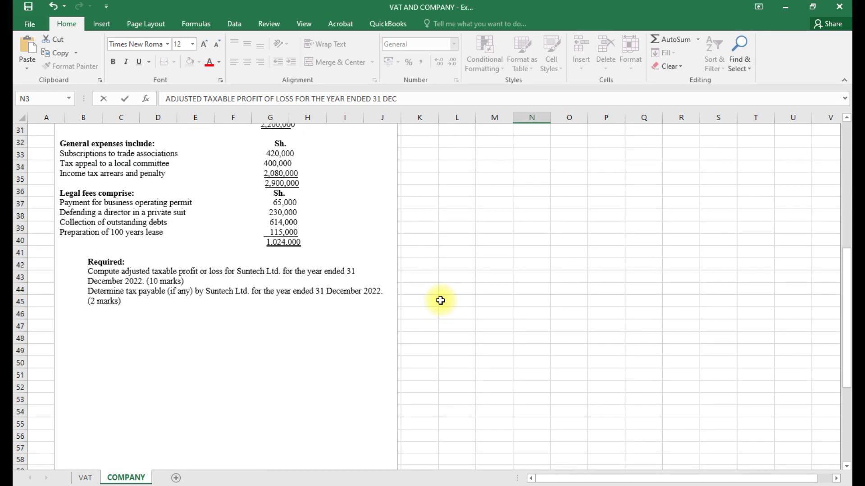
pyautogui.scroll(5, 440, 300)
pyautogui.scroll(5, 440, 300)
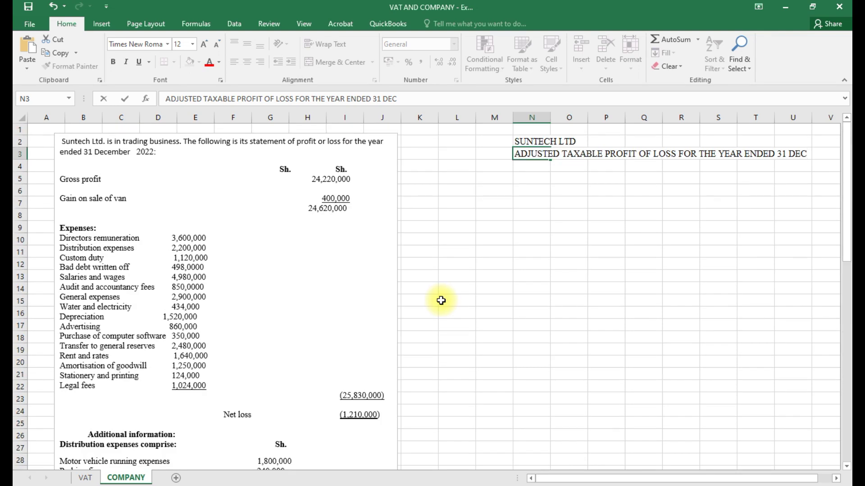
pyautogui.write('2022')
pyautogui.click(681, 140)
# Merge and center the company heading across N2:U2 and the computation title across N3:V3
pyautogui.click(528, 141)
pyautogui.click(563, 179)
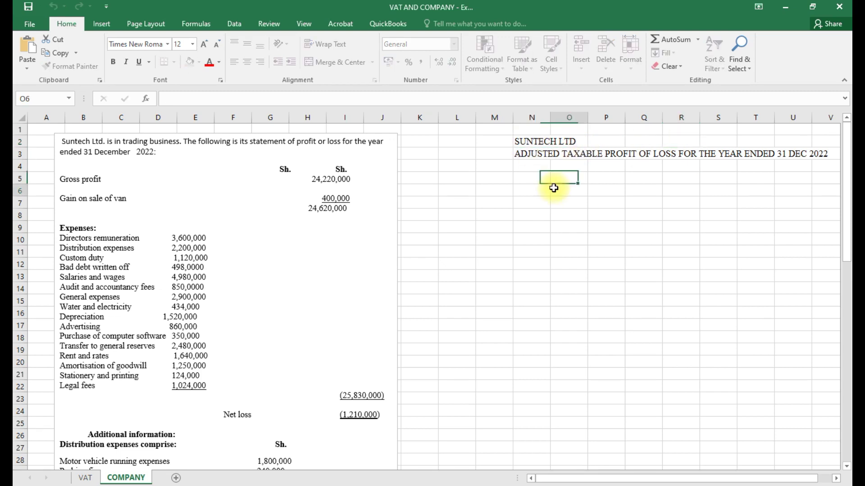
pyautogui.click(523, 140)
pyautogui.moveTo(562, 142); pyautogui.dragTo(788, 137)
pyautogui.click(353, 62)
pyautogui.click(591, 179)
pyautogui.moveTo(517, 154); pyautogui.dragTo(829, 153)
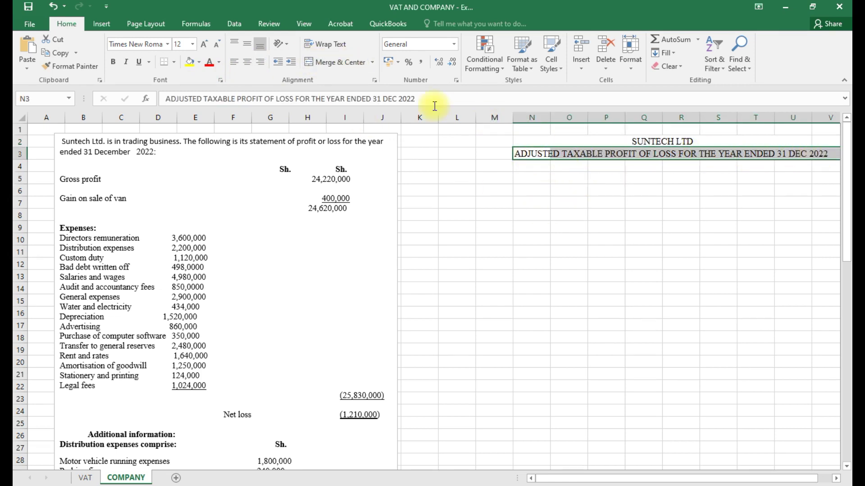
pyautogui.click(342, 63)
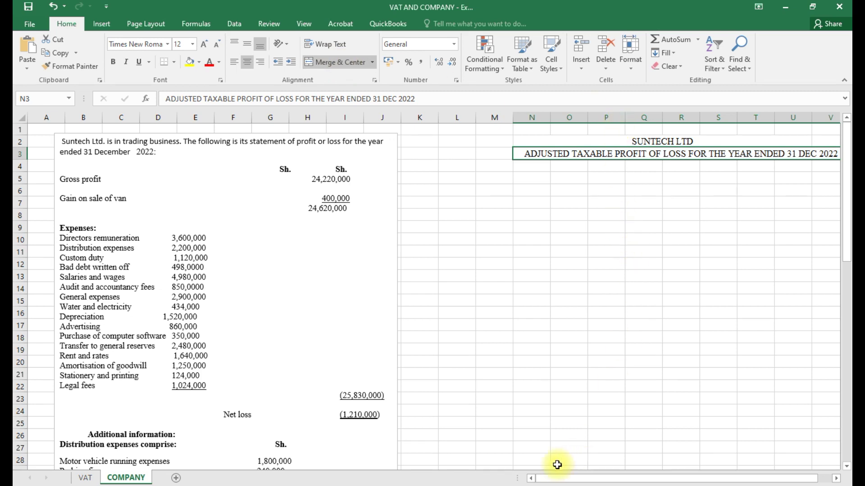
# Make both merged heading lines in rows 2 and 3 bold
pyautogui.hscroll(1, 557, 464)
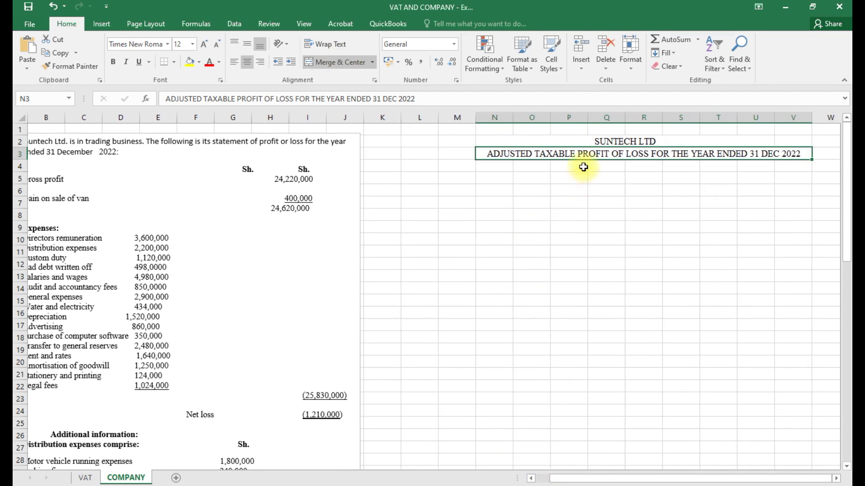
pyautogui.click(592, 142)
pyautogui.hotkey('ctrl', 'b')
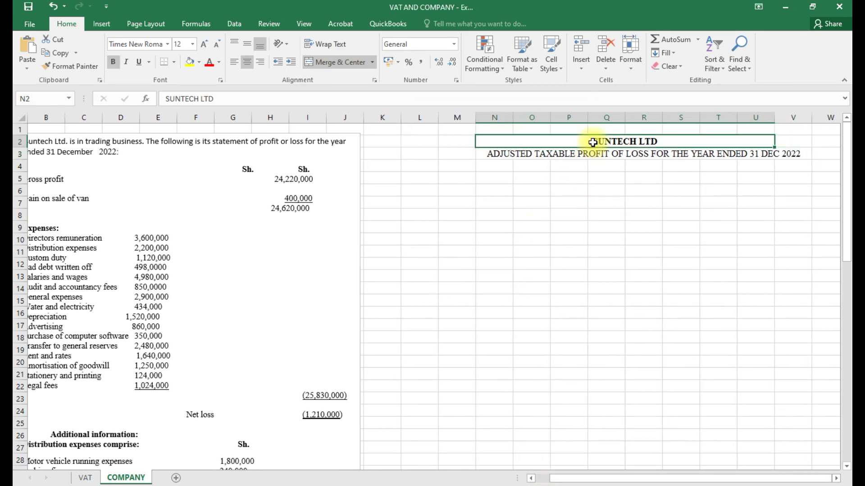
pyautogui.click(593, 153)
pyautogui.hotkey('ctrl', 'b')
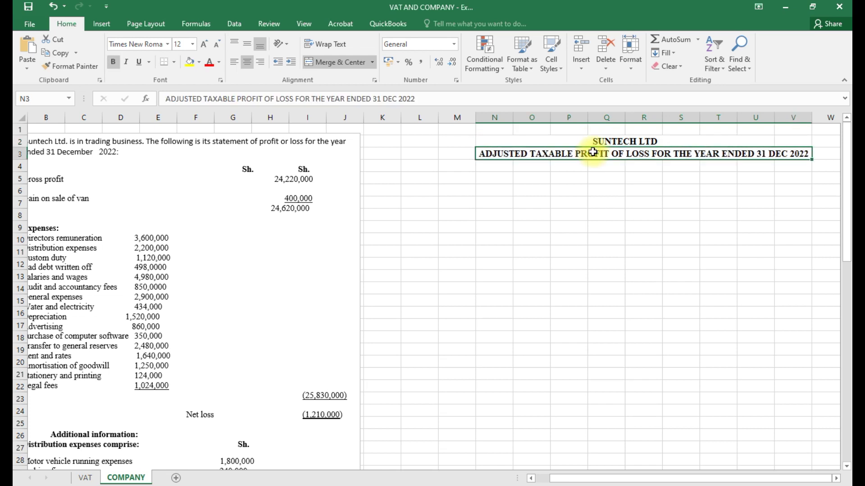
# Enter the label "REPORTED NET LOSS" in cell N5
pyautogui.click(498, 167)
pyautogui.click(492, 182)
pyautogui.write('REO')
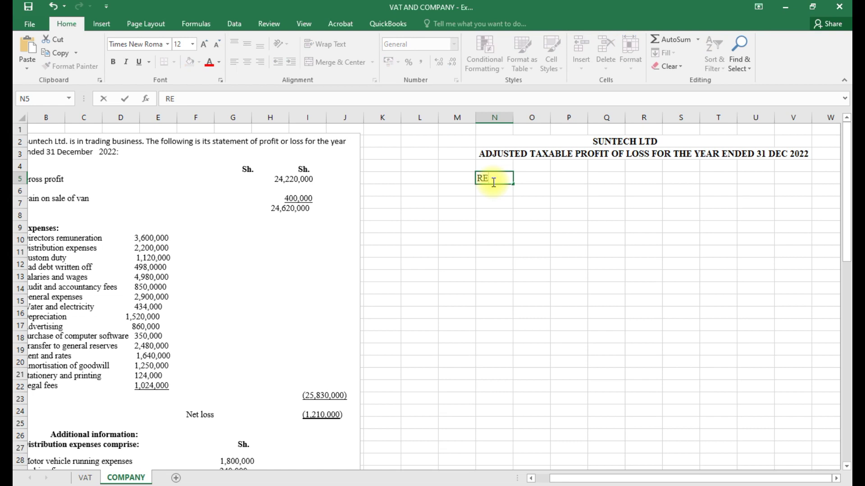
pyautogui.press('BackSpace')
pyautogui.write('PORTED NET LOSS')
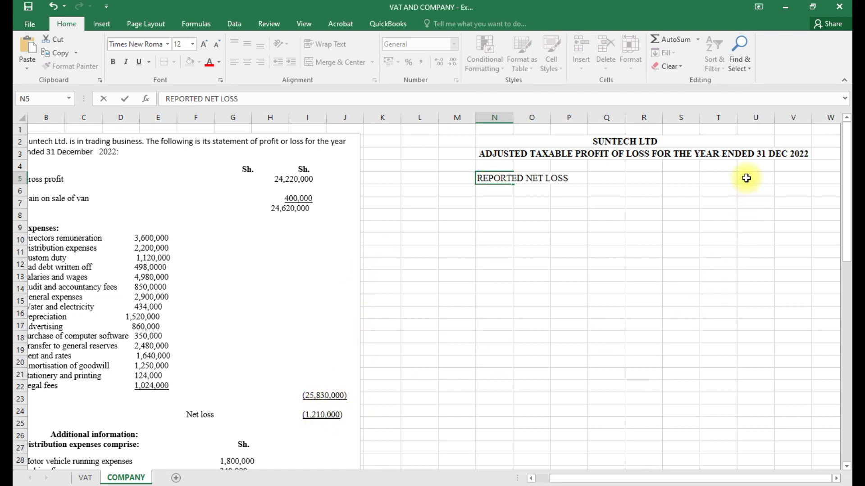
# Enter the net loss amount in cell T5 as the formula =1205000
pyautogui.click(746, 178)
pyautogui.click(720, 177)
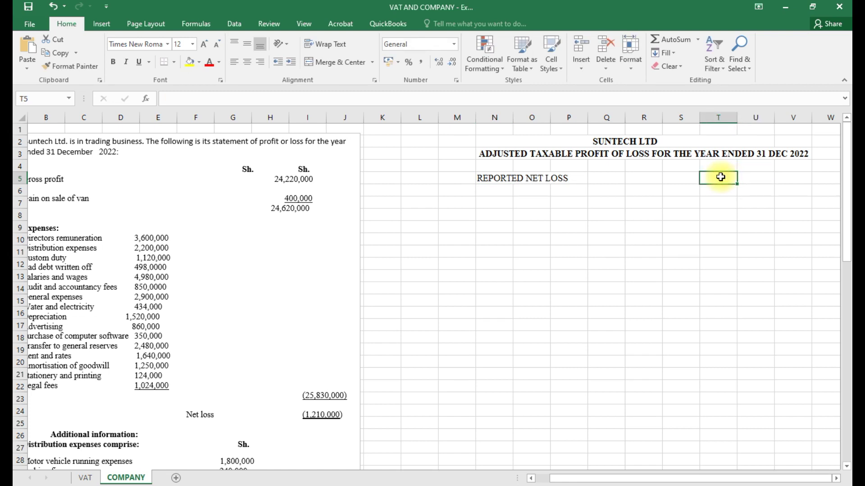
pyautogui.write('1205000')
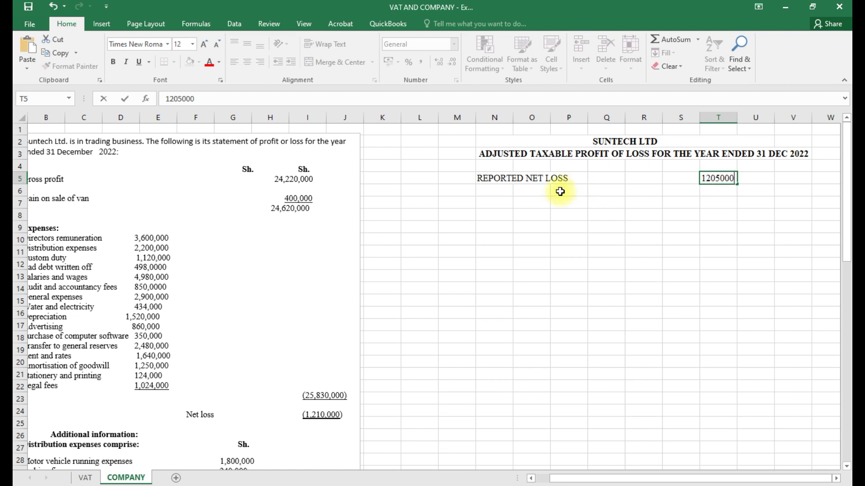
pyautogui.click(166, 99)
pyautogui.write('=')
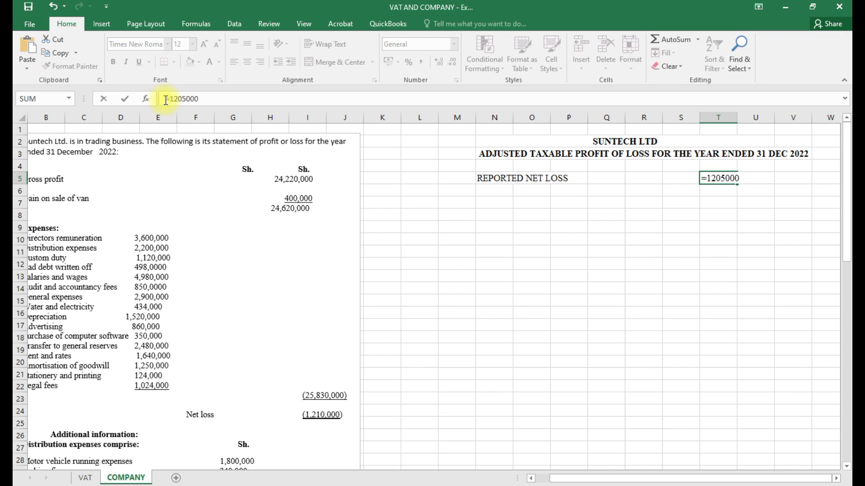
pyautogui.press('Return')
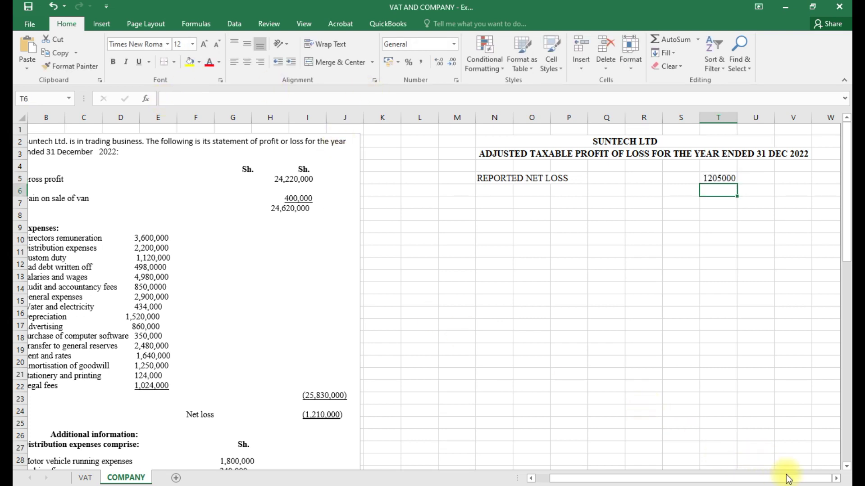
# Enter the section heading "ADD NON ALLOWABLE EXPENSES" in cell N6 and make it bold
pyautogui.click(547, 193)
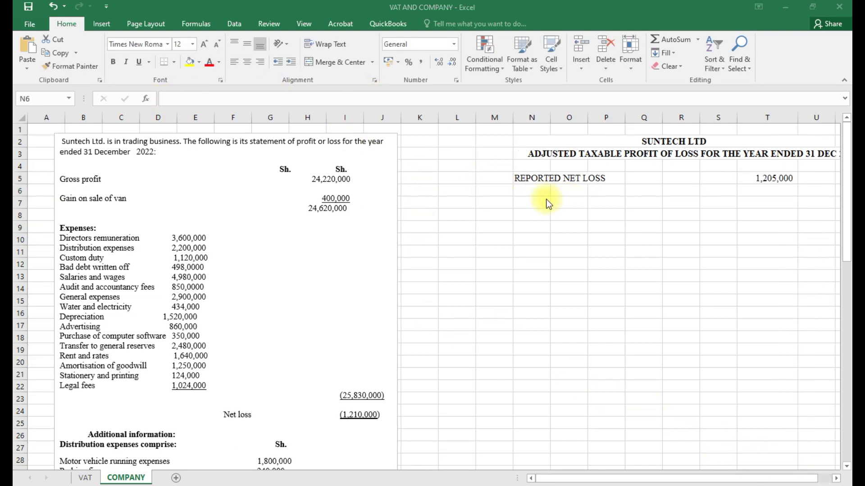
pyautogui.click(534, 190)
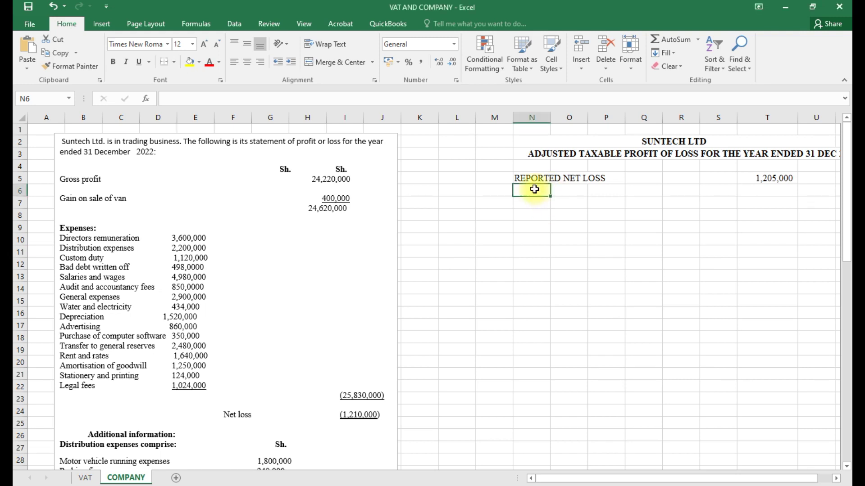
pyautogui.write('ADD NON ALL')
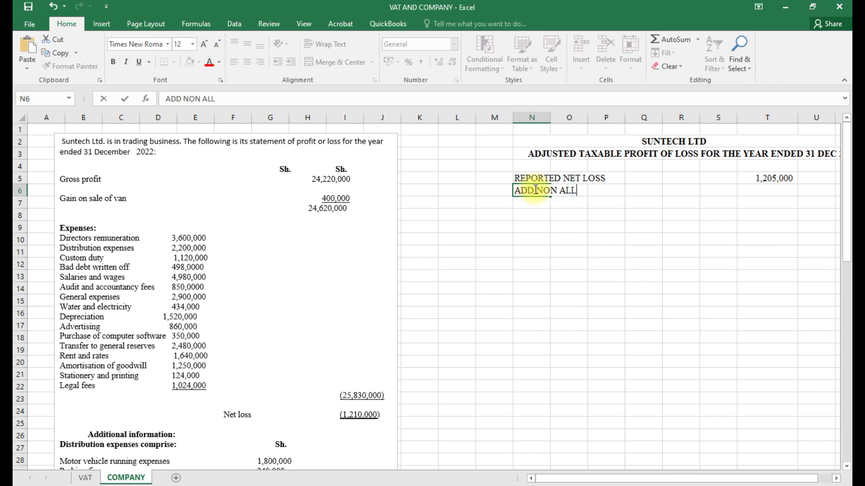
pyautogui.write('OWABLE E')
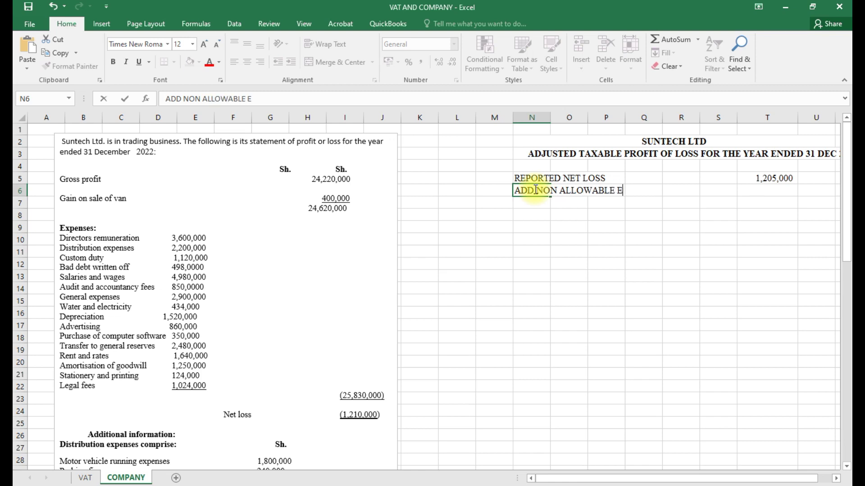
pyautogui.write('XPENSES')
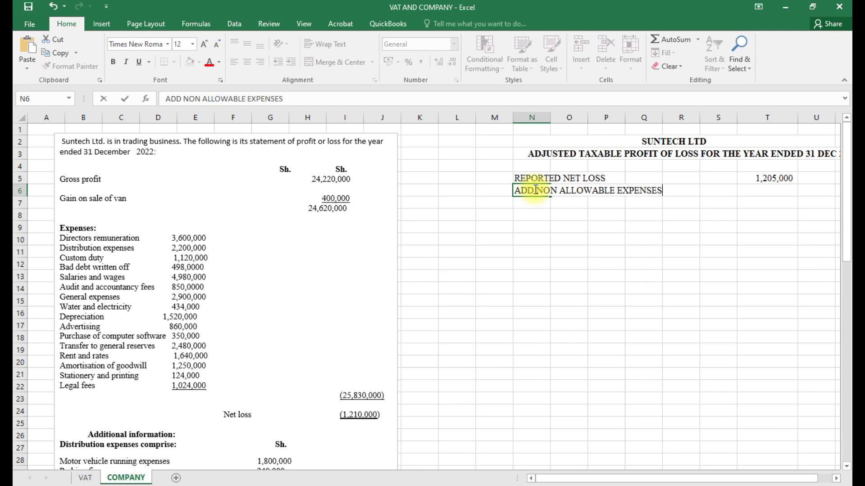
pyautogui.press('Return')
pyautogui.click(536, 191)
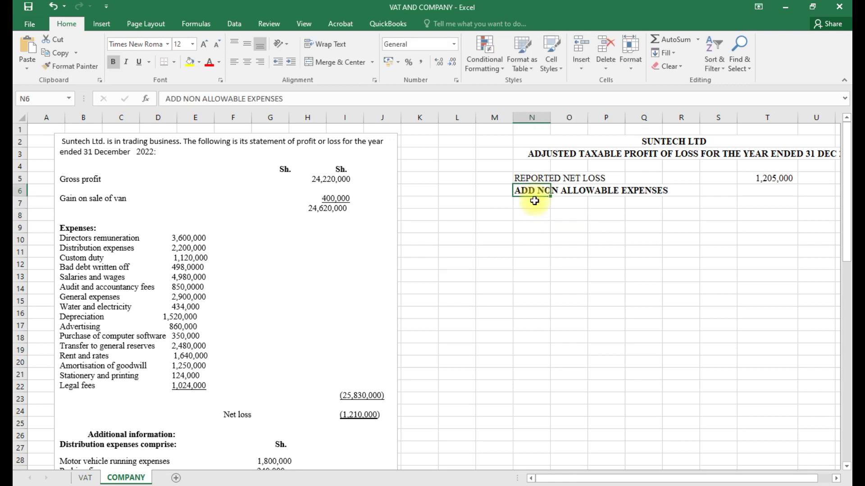
# Enter the label "PARKING FINES" in cell N7 as the first non-allowable expense
pyautogui.click(534, 203)
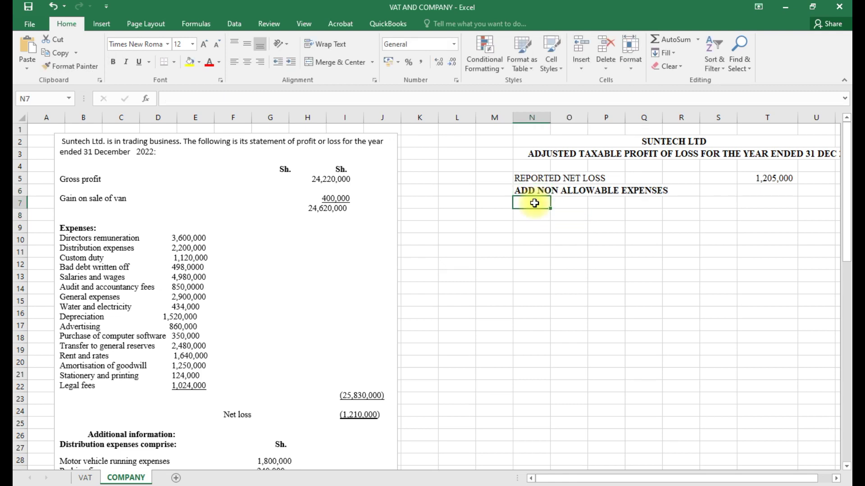
pyautogui.scroll(-4, 492, 322)
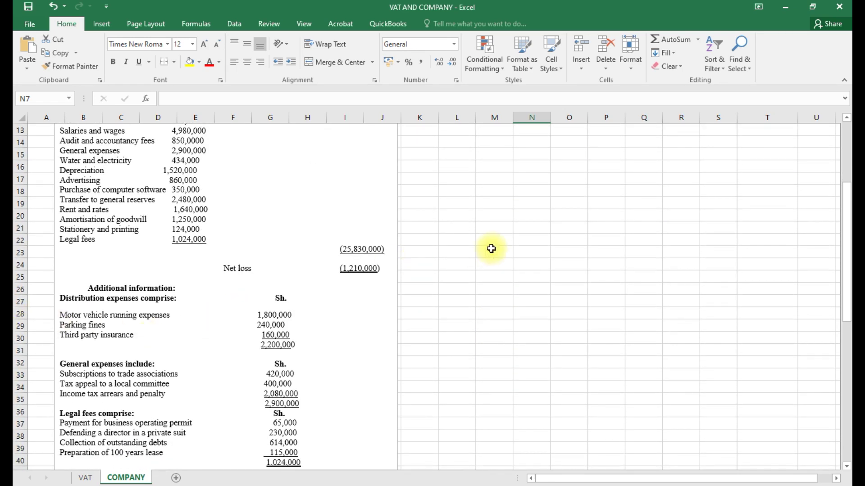
pyautogui.scroll(4, 490, 247)
pyautogui.write('PAR')
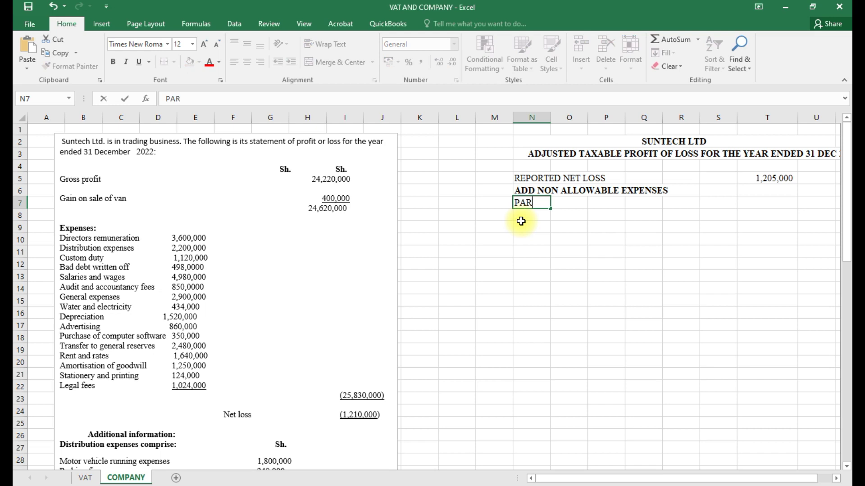
pyautogui.write('KING FINES')
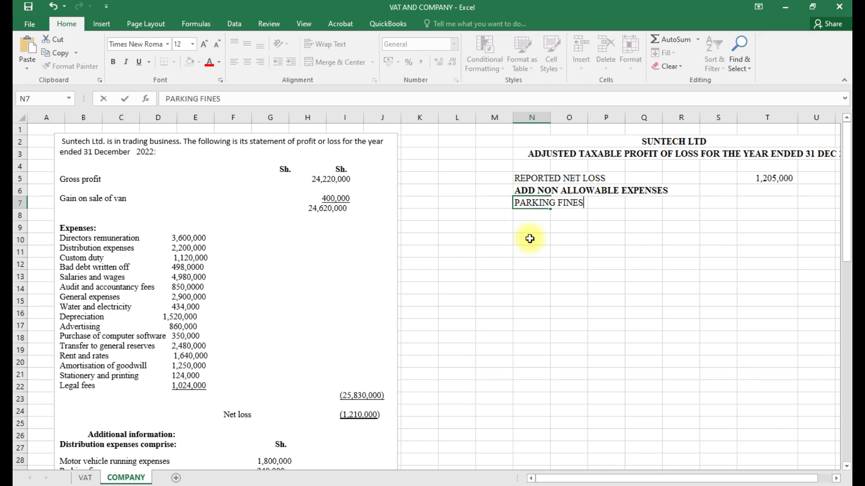
pyautogui.scroll(-1, 531, 238)
pyautogui.scroll(1, 531, 238)
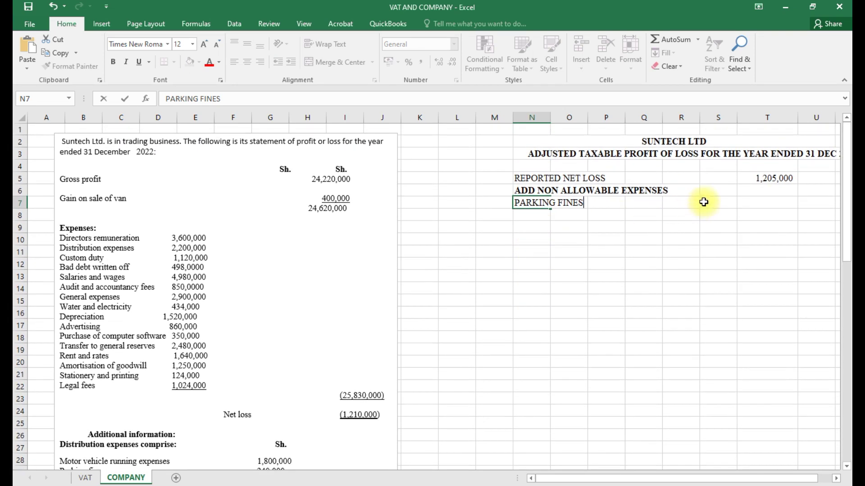
# Enter the parking fines amount in cell S7 as the formula =240000
pyautogui.click(712, 202)
pyautogui.write('-')
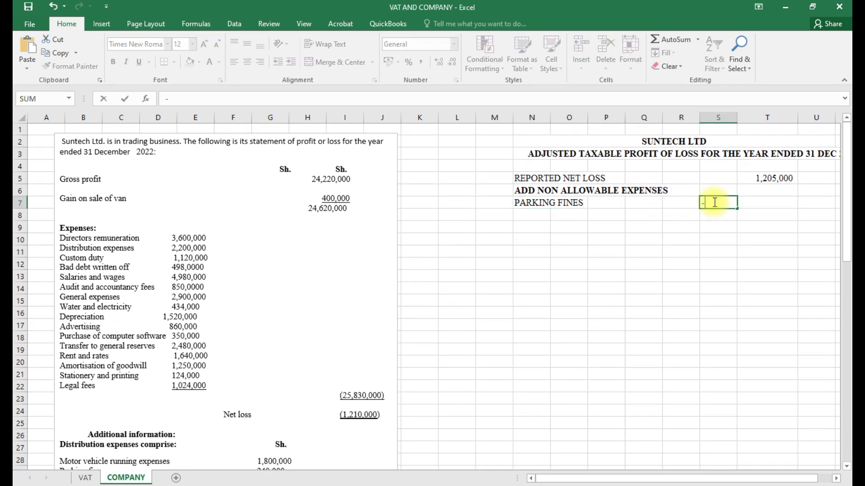
pyautogui.press('BackSpace')
pyautogui.write('=')
pyautogui.write('1')
pyautogui.write('40000')
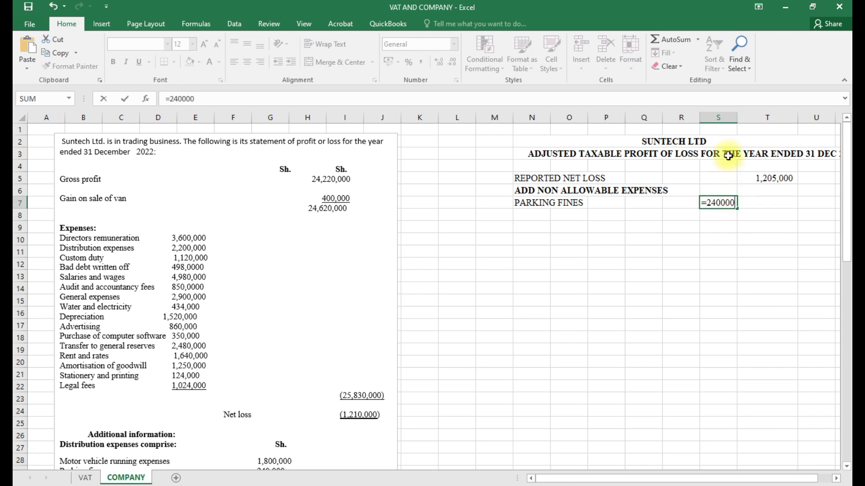
pyautogui.click(722, 227)
# Format the column S cells from S4 downward with thousands separators and no decimal places
pyautogui.moveTo(712, 159); pyautogui.dragTo(734, 478)
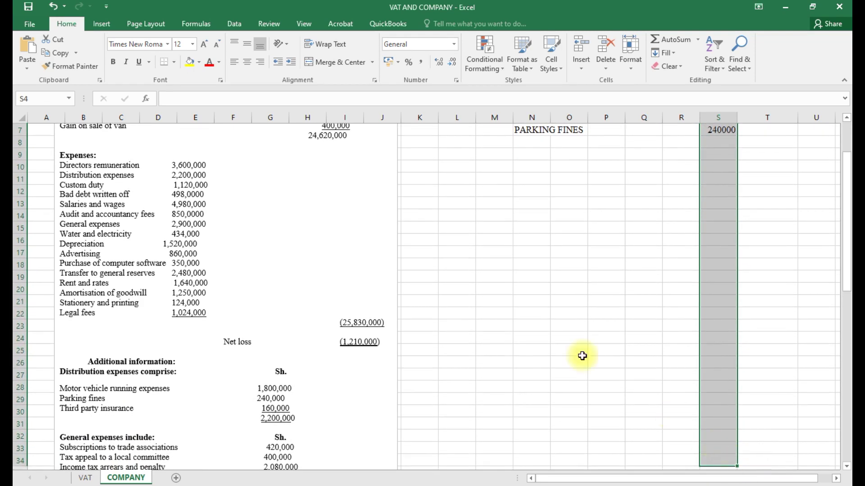
pyautogui.click(421, 61)
pyautogui.click(452, 61)
pyautogui.click(452, 62)
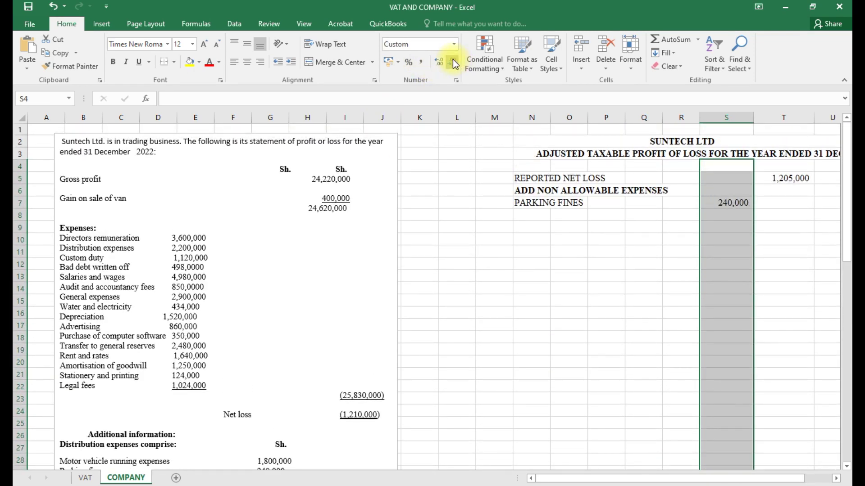
# Add a non-allowable expense line with "TAX APPEAL" in cell N8 and 400000 in cell S8
pyautogui.click(536, 216)
pyautogui.scroll(-1, 218, 434)
pyautogui.scroll(-1, 218, 434)
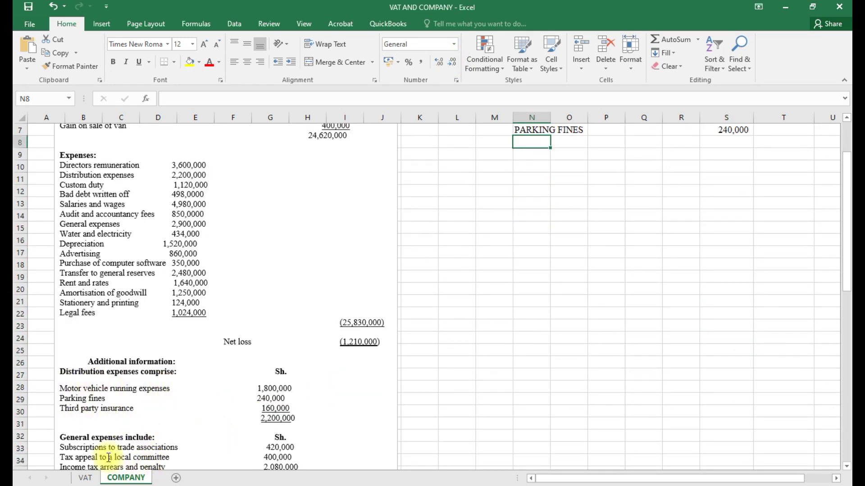
pyautogui.scroll(-1, 108, 455)
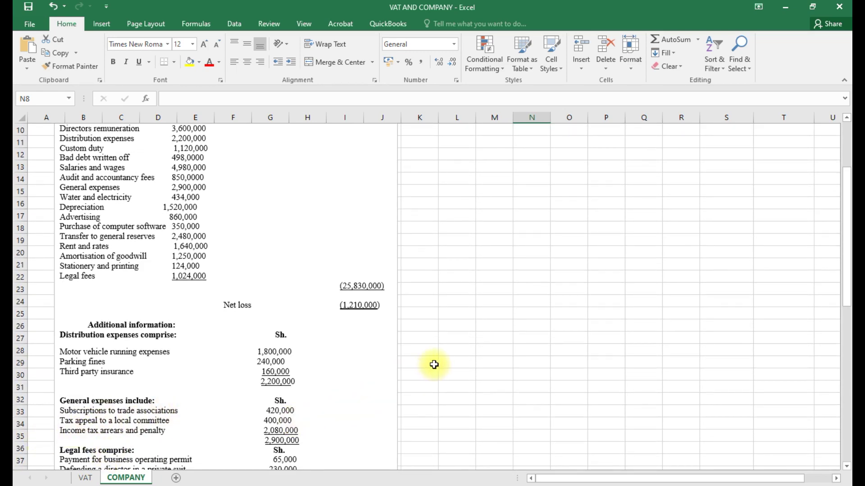
pyautogui.scroll(3, 432, 363)
pyautogui.write('TA')
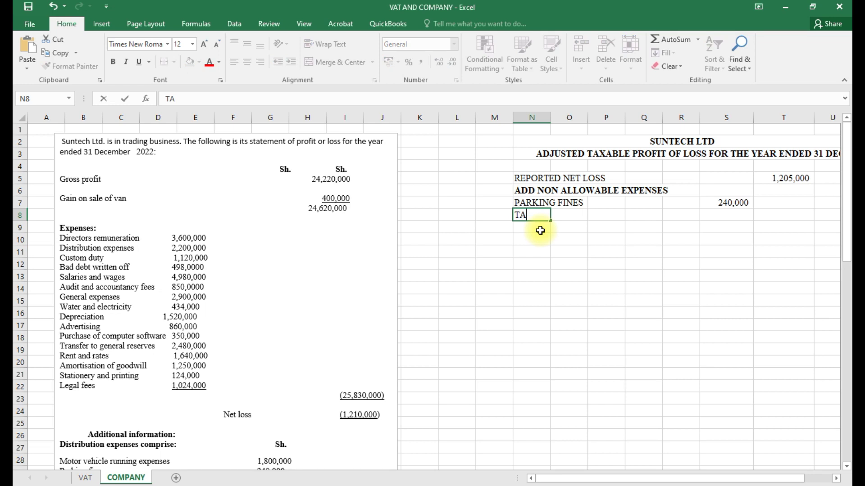
pyautogui.write('X APPEAL')
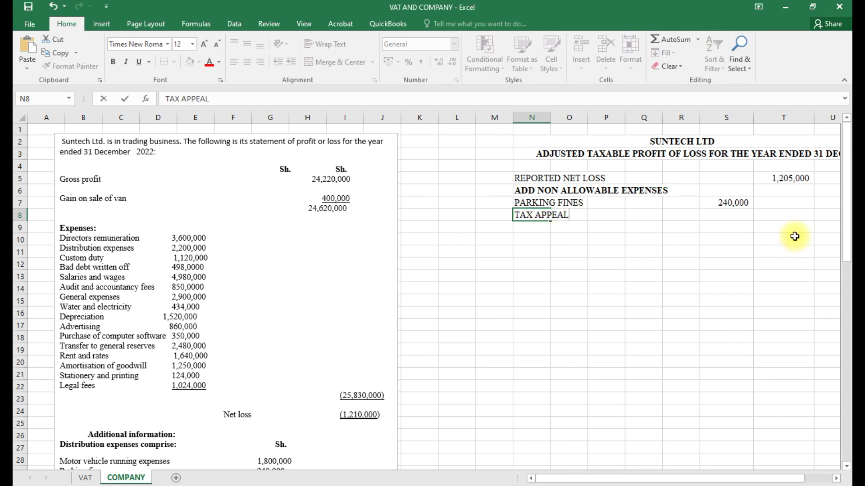
pyautogui.click(734, 216)
pyautogui.write('400000')
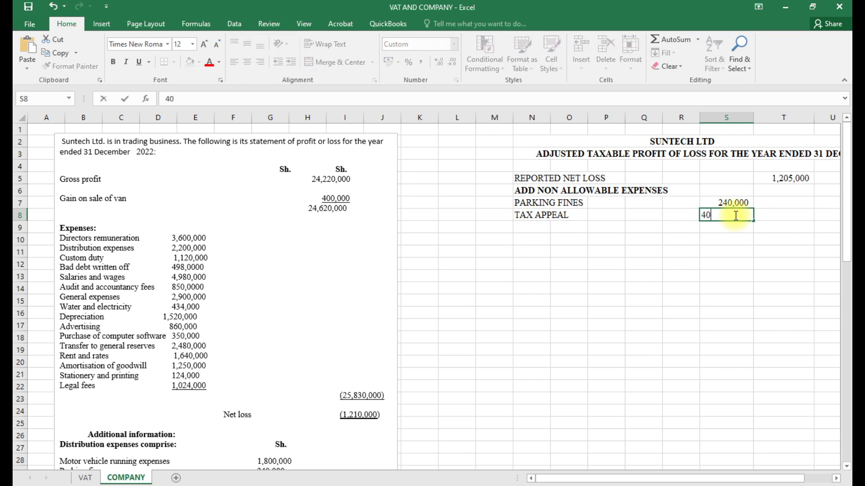
# Add the expense line "INCOME TAX ARREARS AND PENALTY" in cell N9 with 2080000 in cell S9
pyautogui.click(534, 228)
pyautogui.scroll(-3, 432, 353)
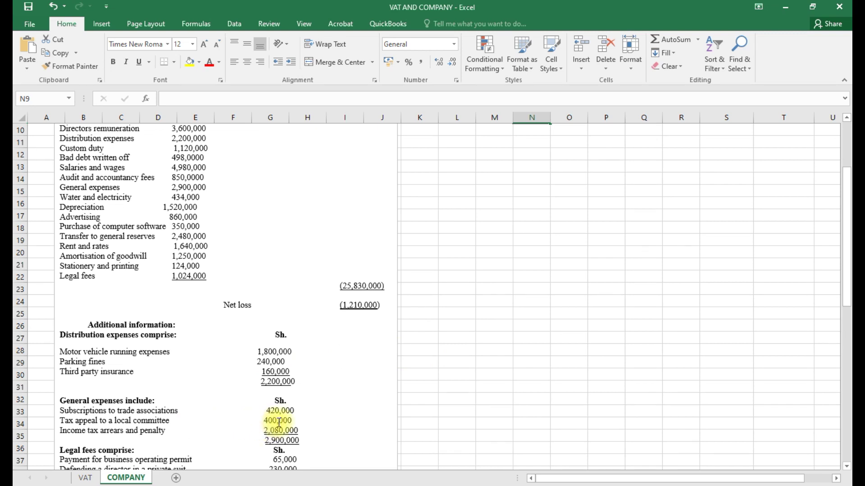
pyautogui.scroll(-3, 277, 422)
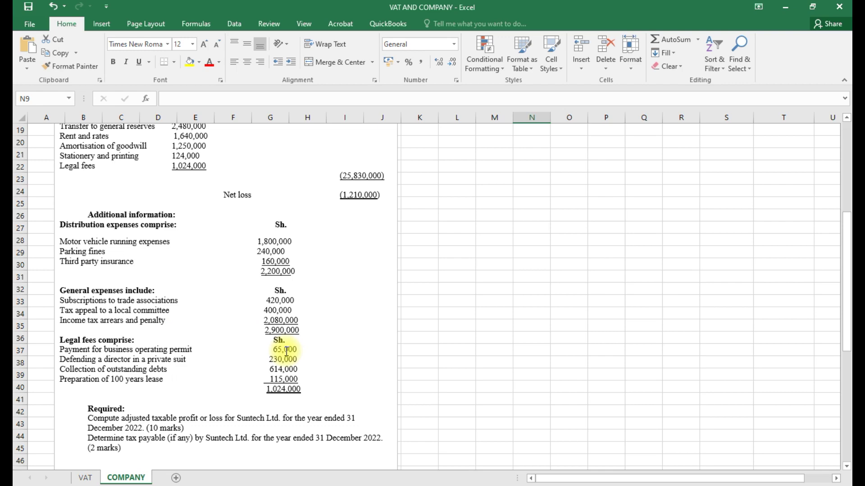
pyautogui.scroll(6, 286, 350)
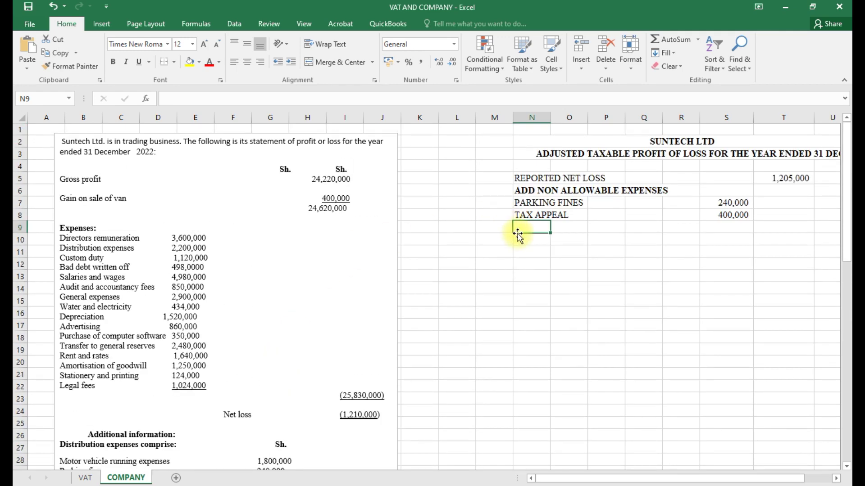
pyautogui.write('INCOME TAX ARREARS AND PENA')
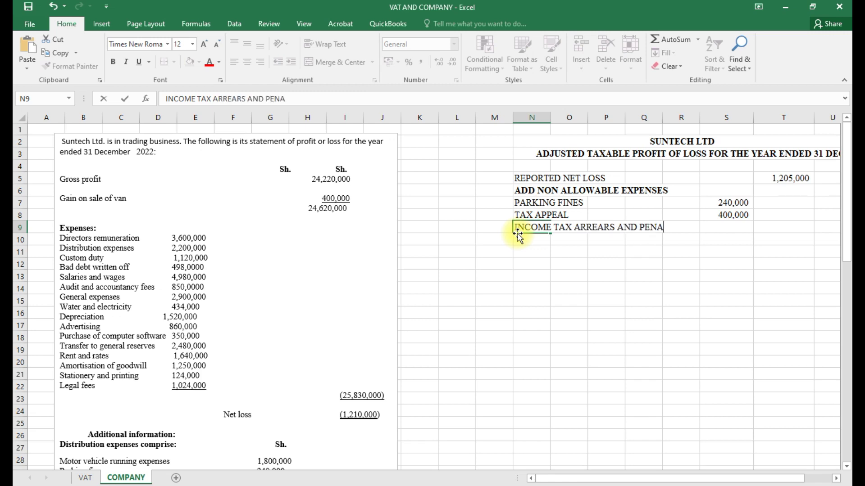
pyautogui.write('LTY')
pyautogui.scroll(-3, 425, 332)
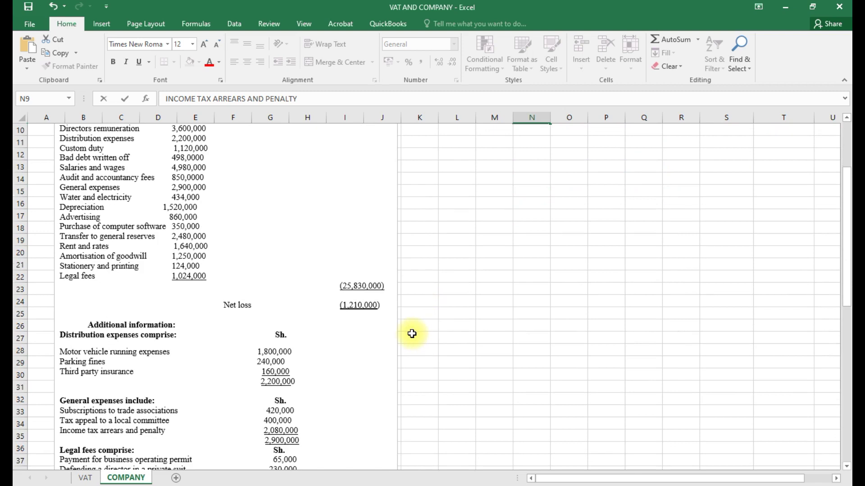
pyautogui.scroll(3, 586, 292)
pyautogui.click(711, 225)
pyautogui.write('2,080,000')
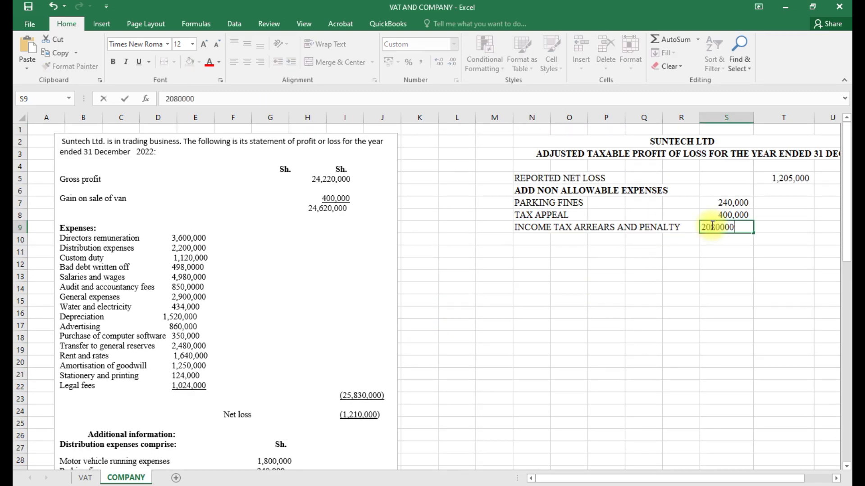
# Add the expense line "DIRECTORS PRIVATE SUIT" in cell N10 with 230000 in cell S10
pyautogui.click(531, 238)
pyautogui.scroll(-5, 212, 371)
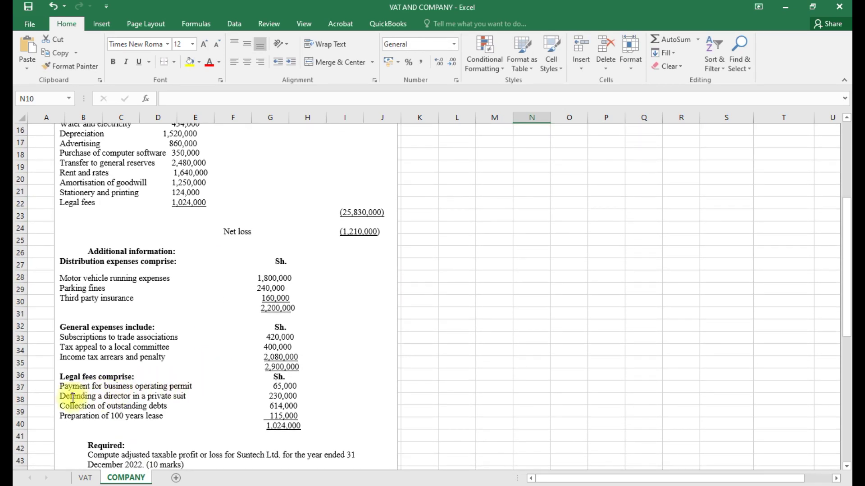
pyautogui.scroll(5, 297, 401)
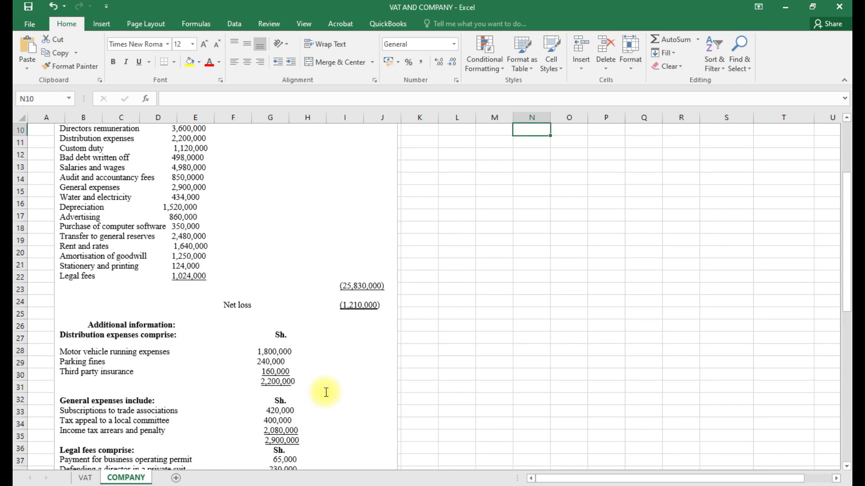
pyautogui.write('DIR')
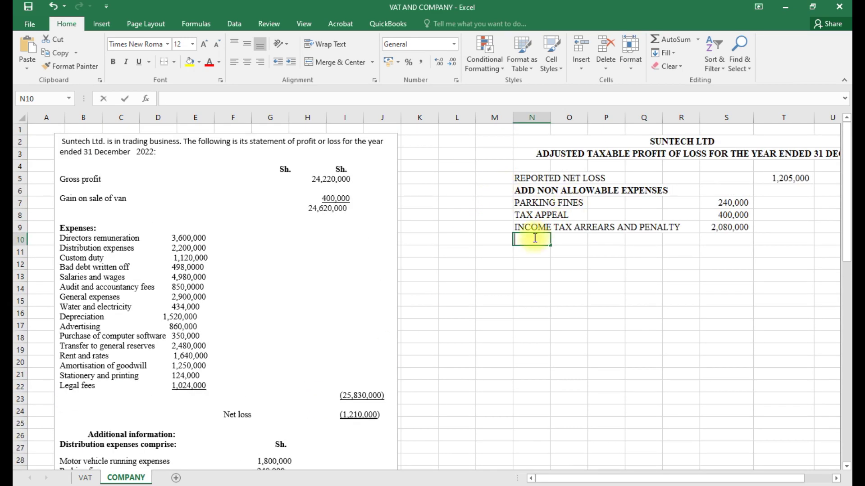
pyautogui.write('ECTOR')
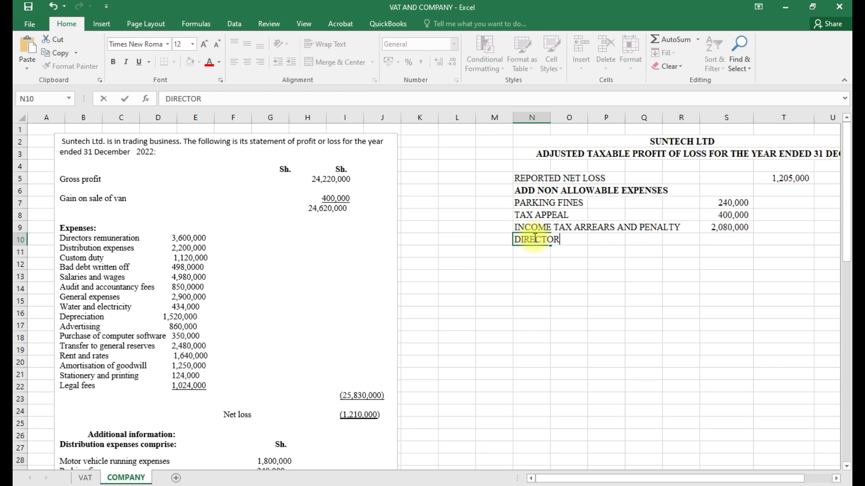
pyautogui.write('S PRIVATE SUIT')
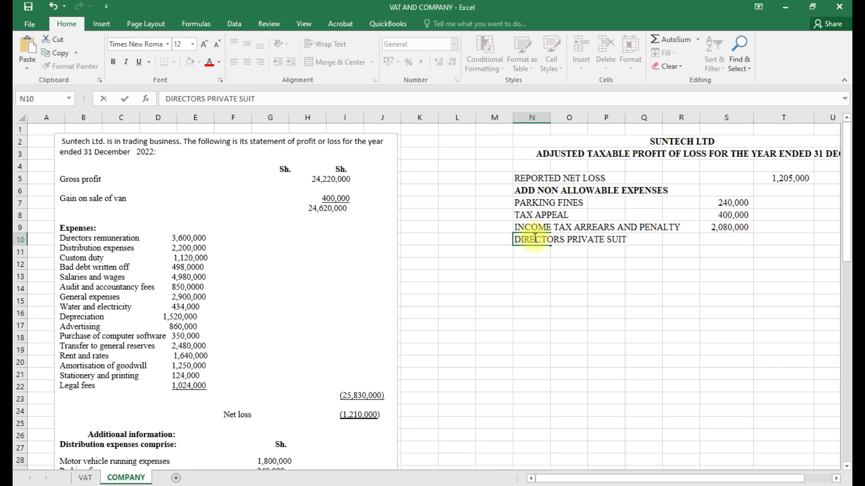
pyautogui.scroll(-6, 535, 238)
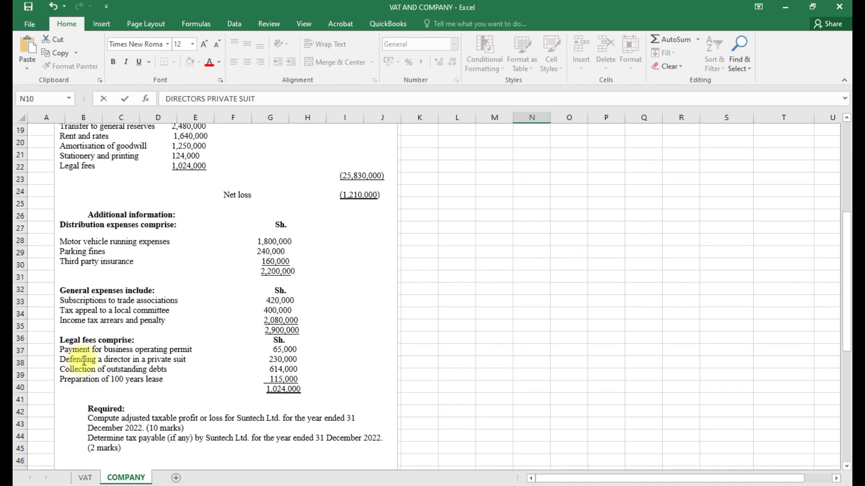
pyautogui.scroll(2, 306, 365)
pyautogui.scroll(4, 307, 365)
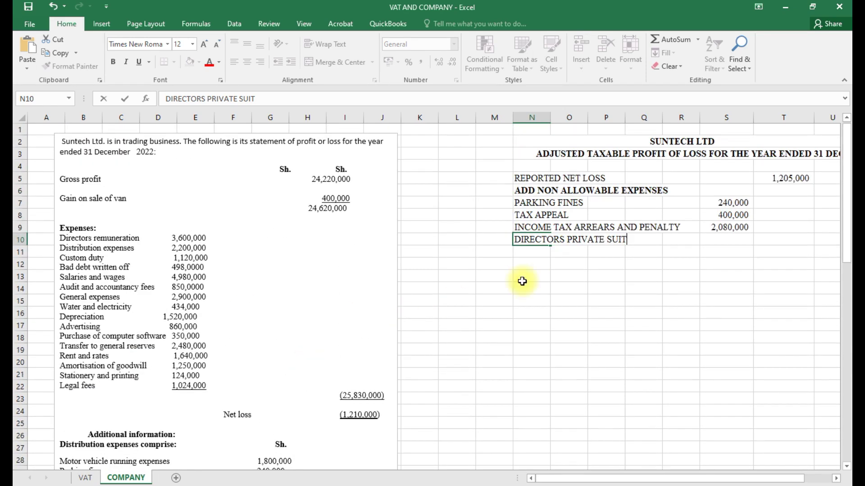
pyautogui.click(725, 238)
pyautogui.write('230,00')
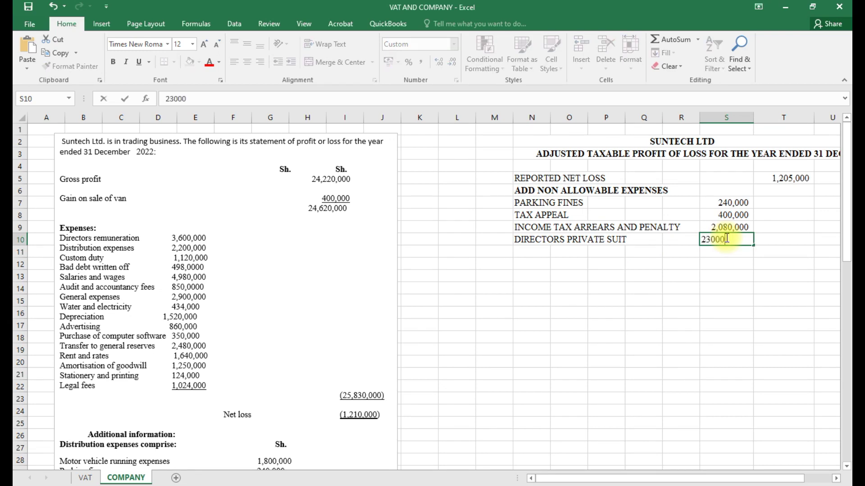
pyautogui.write('0')
# Add the expense line "PREPARATION OF 100YEARS LEASE" in cell N11 with 115000 in cell S11
pyautogui.click(523, 251)
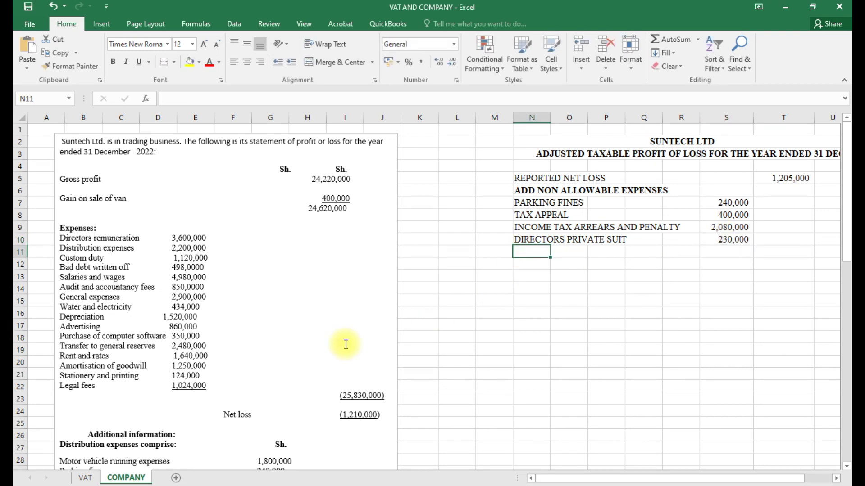
pyautogui.scroll(-2, 345, 345)
pyautogui.scroll(-3, 345, 344)
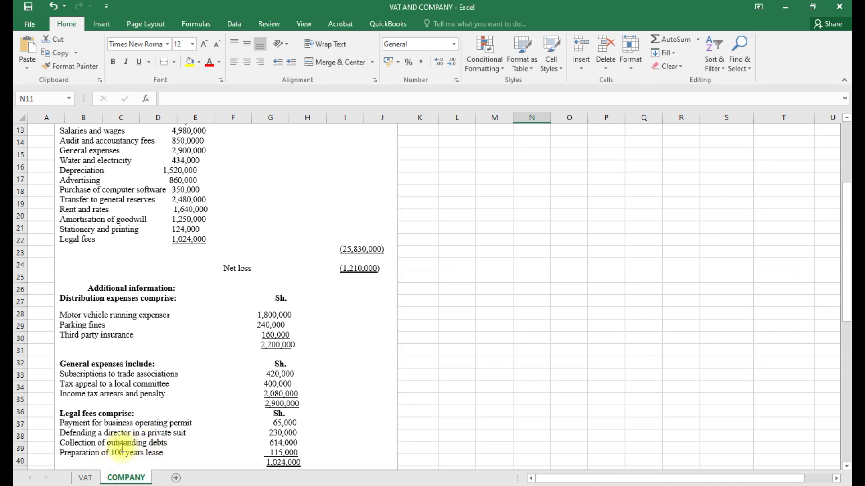
pyautogui.scroll(-2, 122, 448)
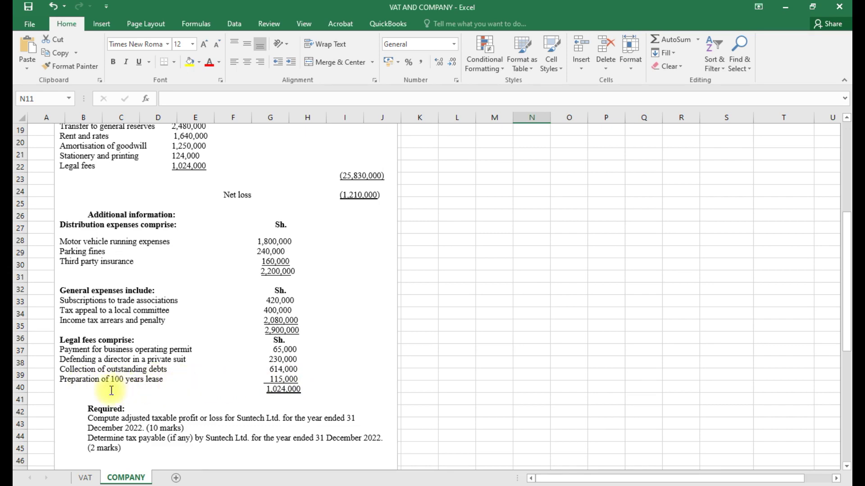
pyautogui.scroll(6, 147, 394)
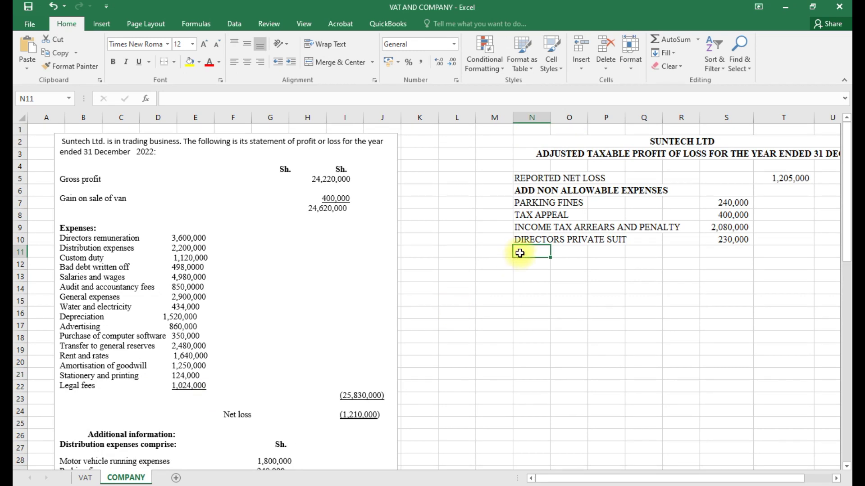
pyautogui.write('PR')
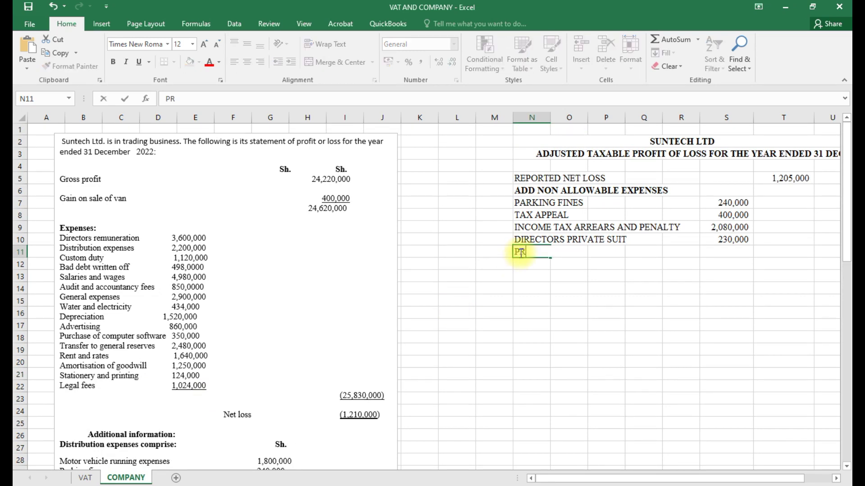
pyautogui.write('EPARATION OF 100YEARS LEASE')
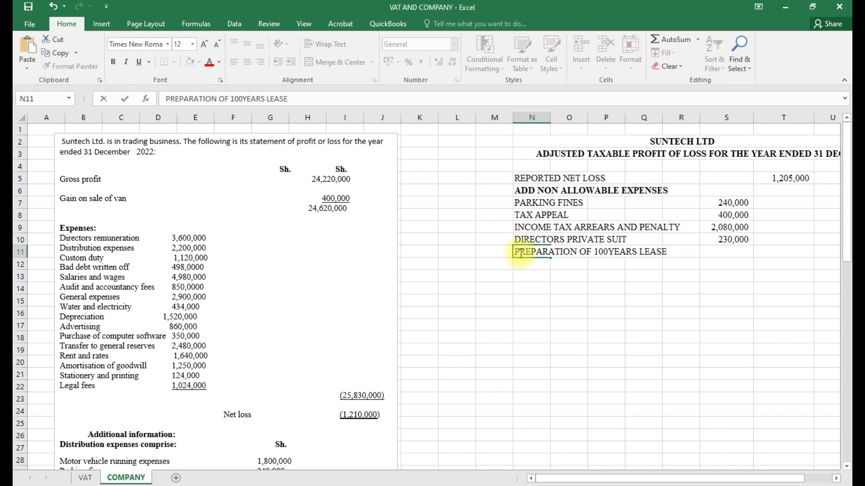
pyautogui.scroll(-5, 521, 253)
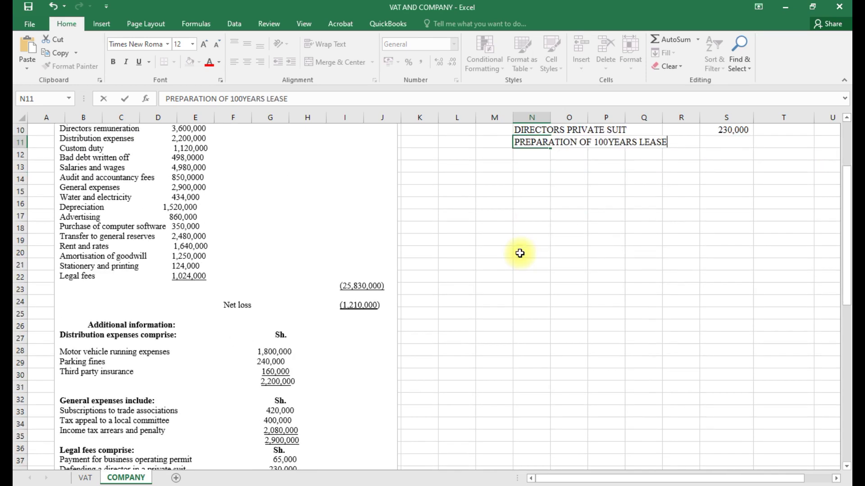
pyautogui.scroll(3, 520, 254)
pyautogui.scroll(2, 520, 253)
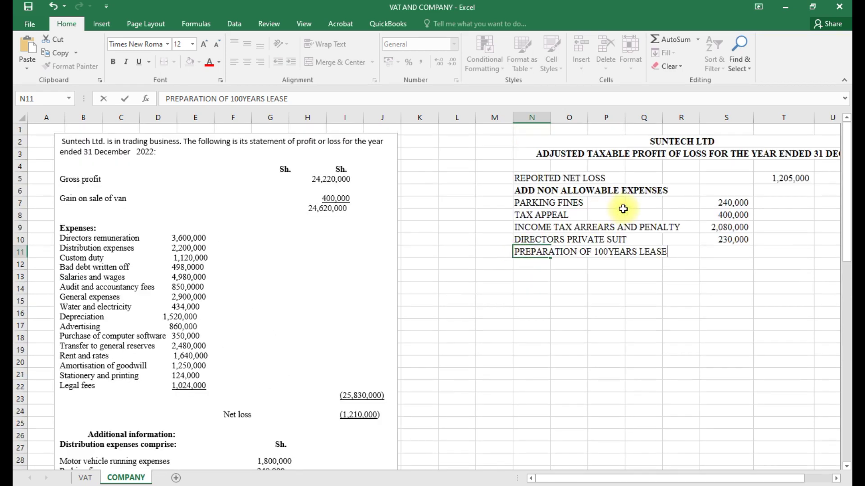
pyautogui.click(720, 253)
pyautogui.write('115000')
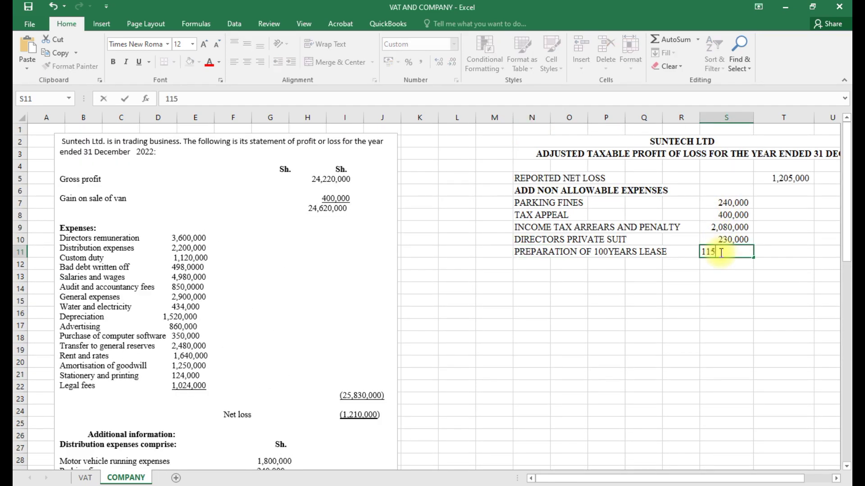
# Add the expense line "CUSTOM DUTY" in cell N12 with 1120000 in cell S12
pyautogui.click(533, 266)
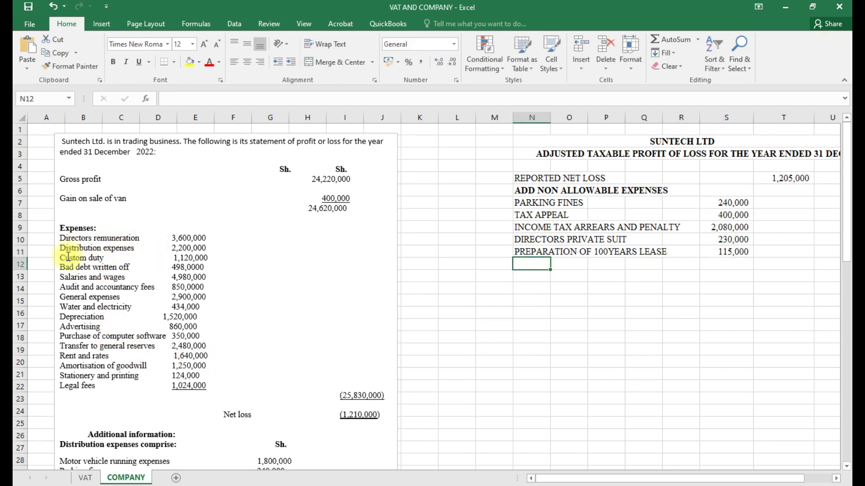
pyautogui.write('CU')
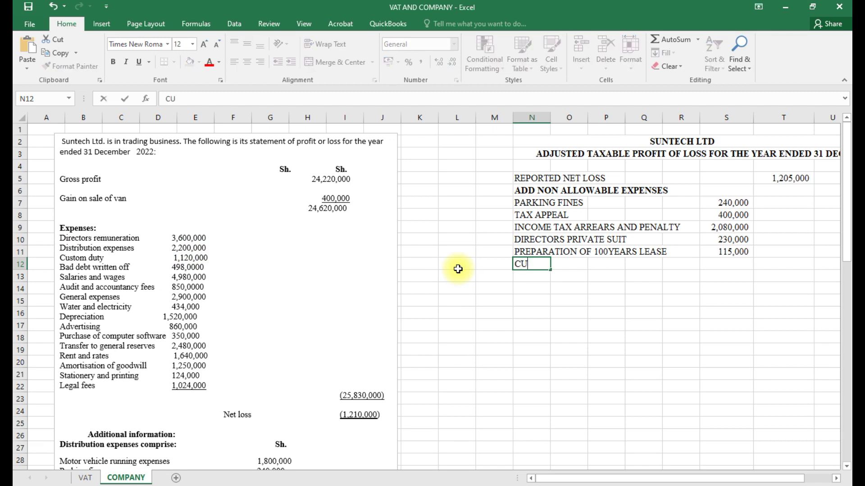
pyautogui.write('STOM DUTY')
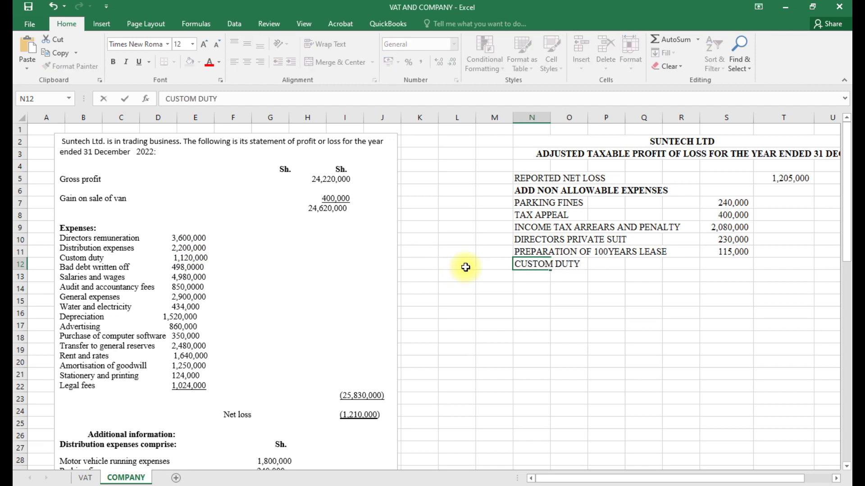
pyautogui.click(711, 264)
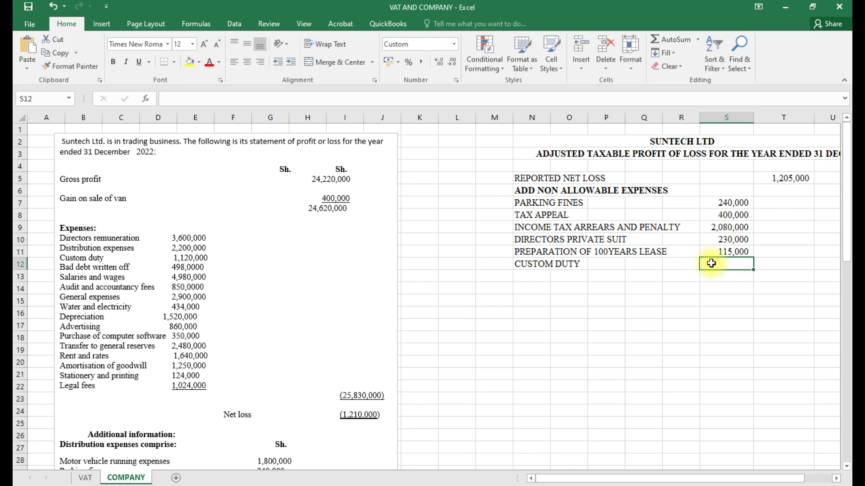
pyautogui.write('1120000')
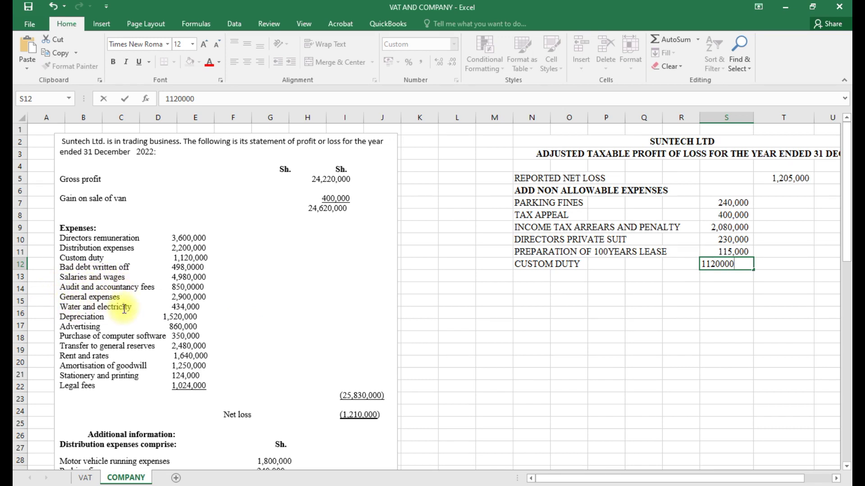
# Add the expense line "DEPRECIATION" in cell N13 with 1520000 in cell S13
pyautogui.click(535, 276)
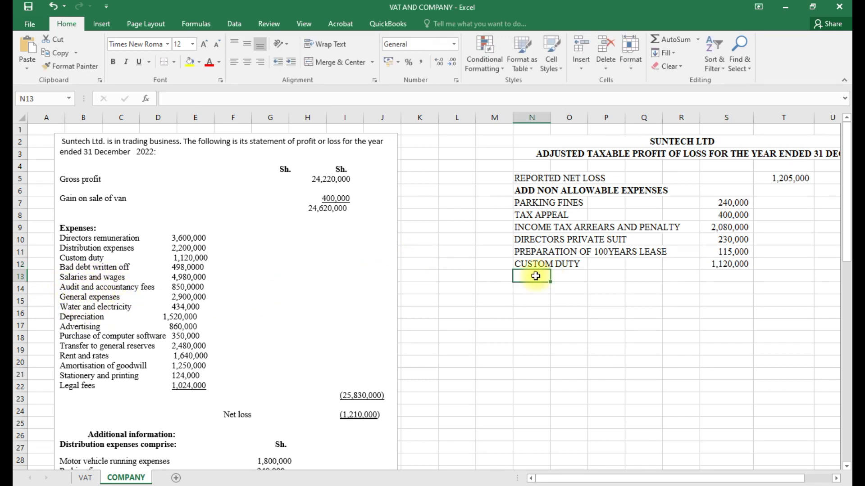
pyautogui.write('D')
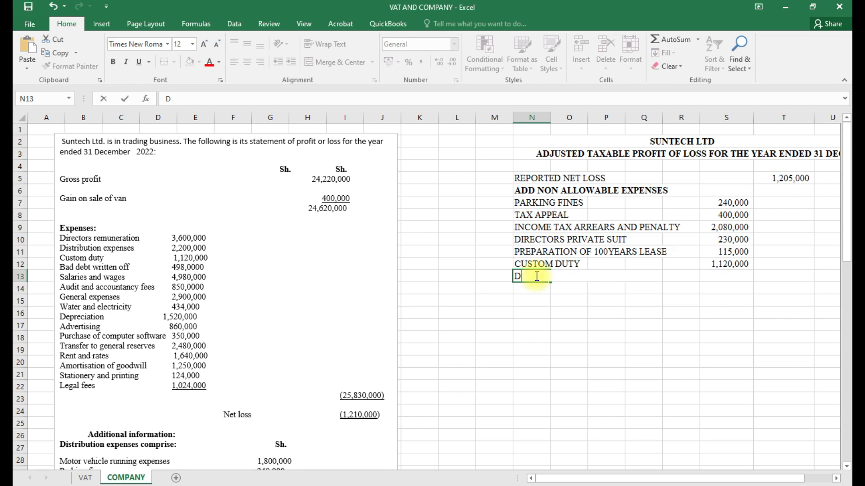
pyautogui.write('UPRECIATION')
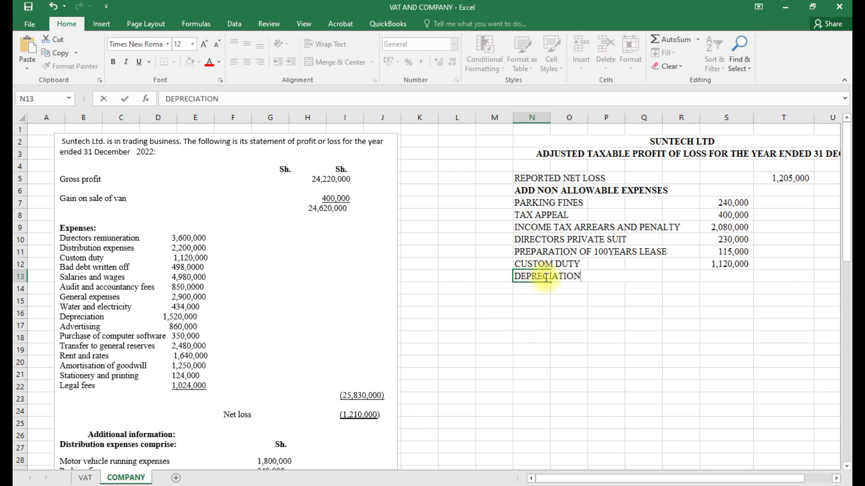
pyautogui.click(739, 274)
pyautogui.write('15')
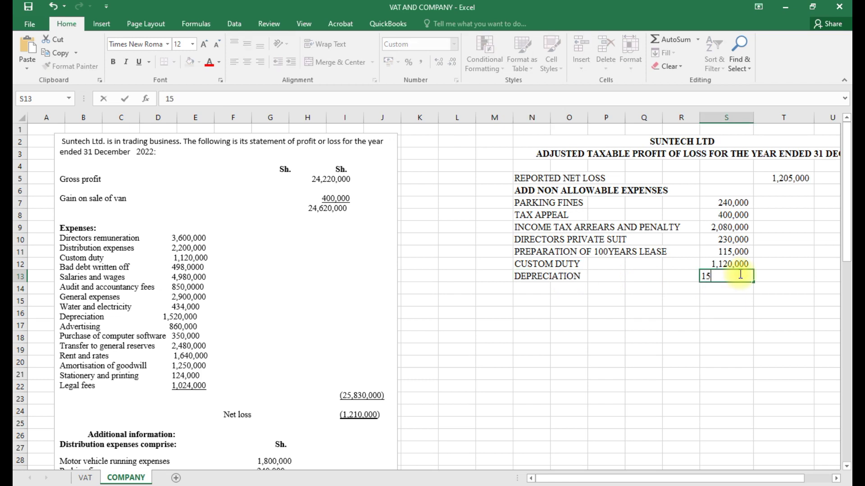
pyautogui.write('20000')
# Add the expense line "COMPUTER SOFTWARE" in cell N14 with 350000 in cell S14
pyautogui.click(538, 285)
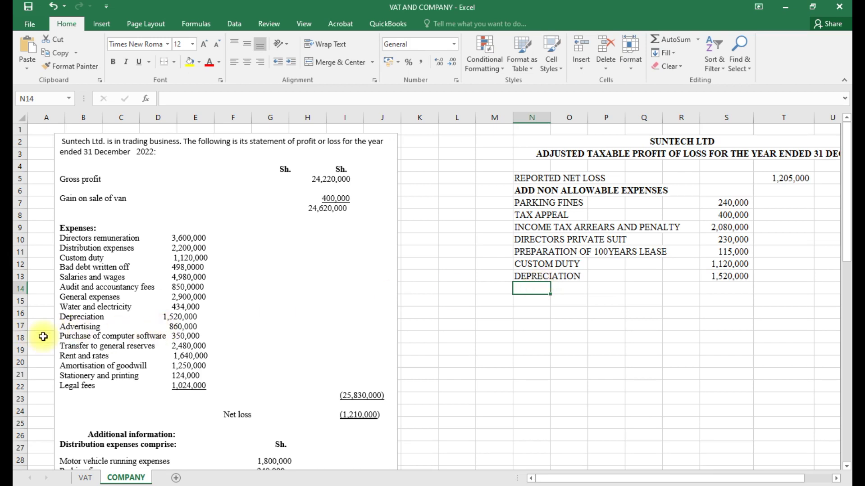
pyautogui.write('CO')
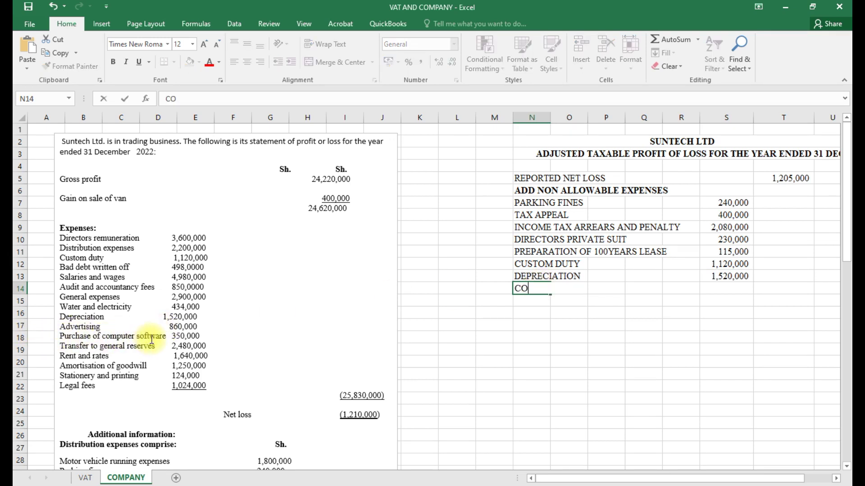
pyautogui.write('MPUTER SOFTWARE')
pyautogui.click(716, 288)
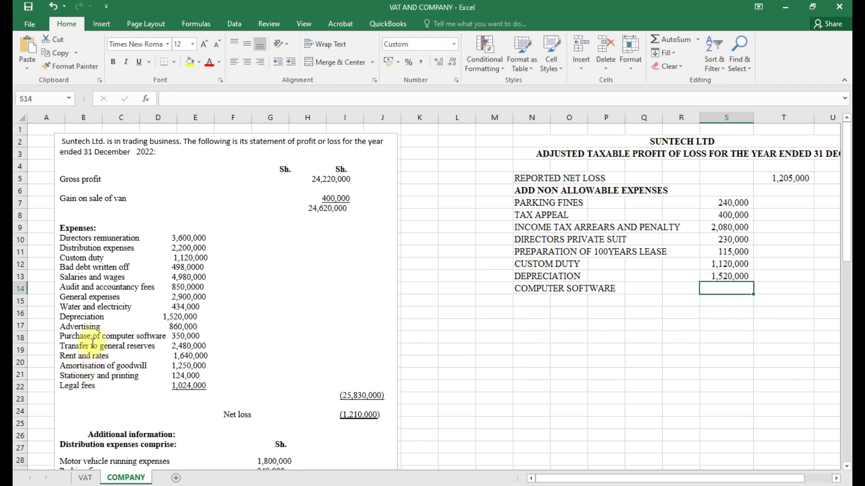
pyautogui.write('350000')
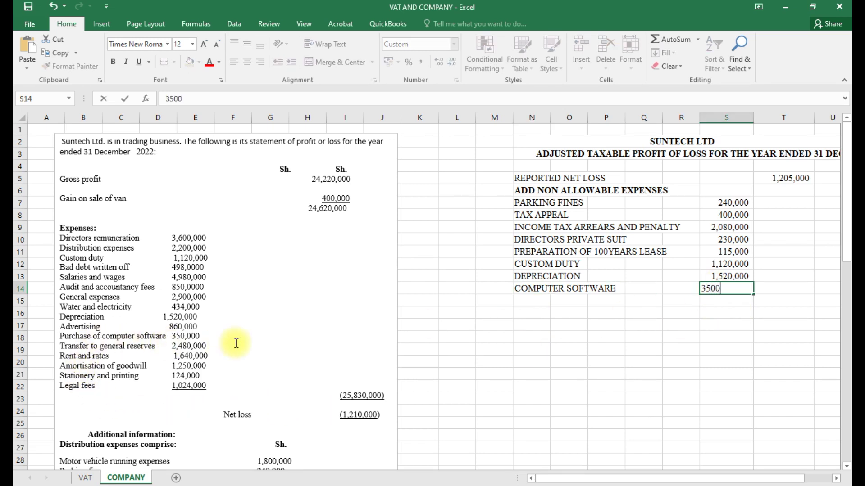
# Add the expense line "TRANSFER TO GENERAL RESERVE" in cell N15 with 2480000 in cell S15
pyautogui.click(538, 301)
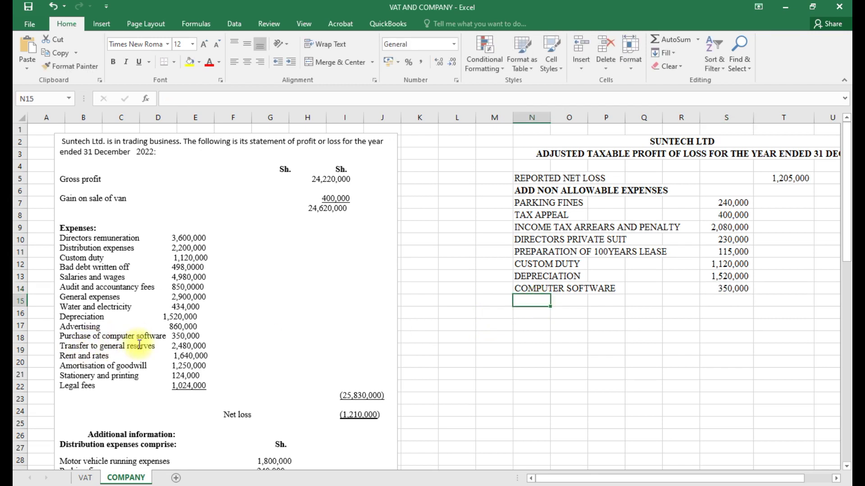
pyautogui.write('TRANSF')
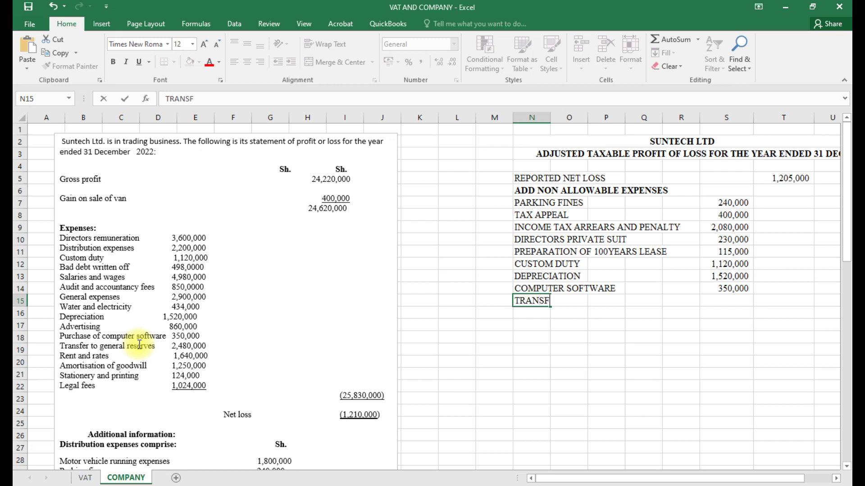
pyautogui.write('ER TO GENERA')
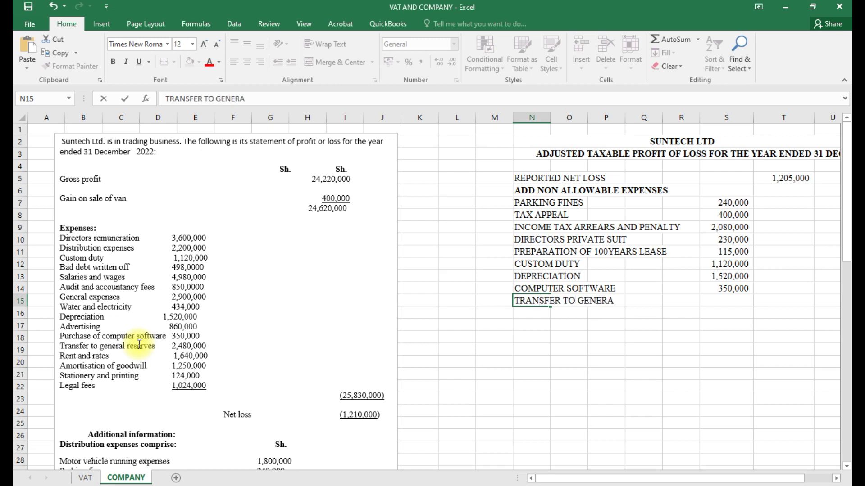
pyautogui.write('L RESERVE')
pyautogui.click(716, 300)
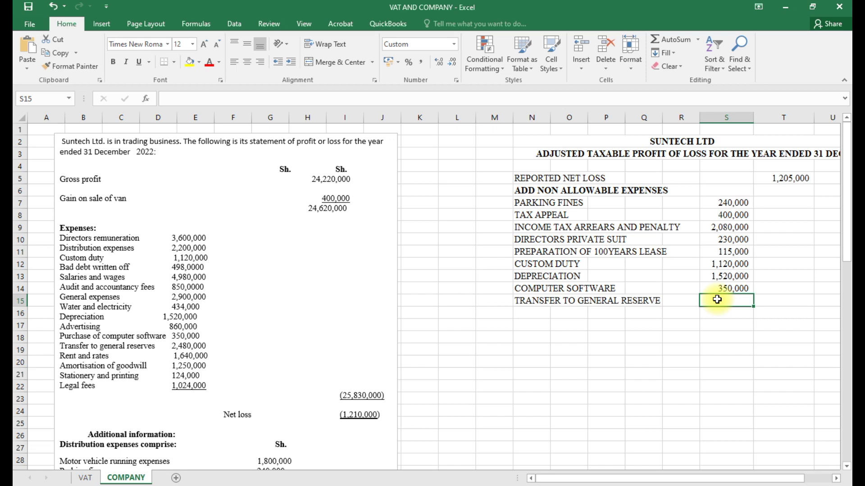
pyautogui.write('2480000')
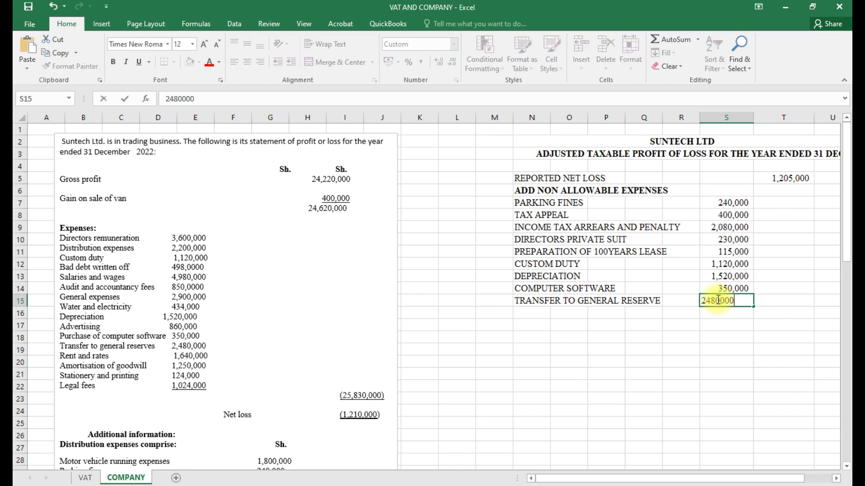
# Add the expense line "AMORTIZATION OF GOODWILL" in cell N16 with 1250000 in cell S16
pyautogui.click(530, 317)
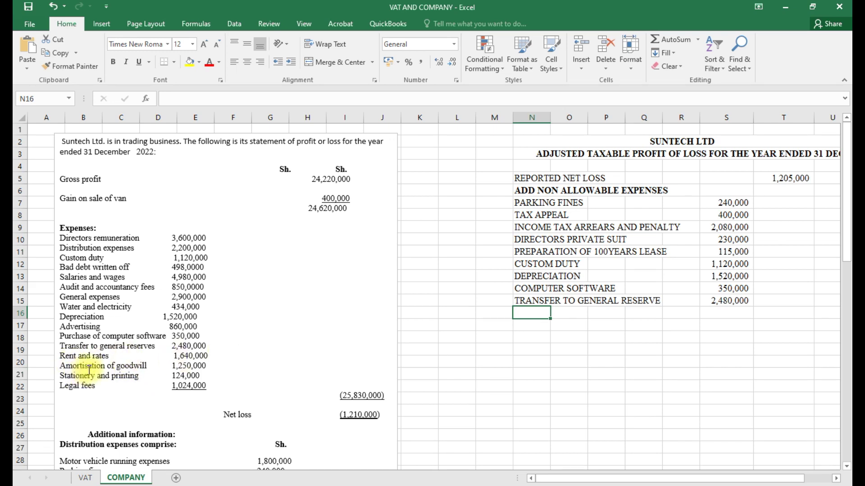
pyautogui.write('AMORTIZATION OF ')
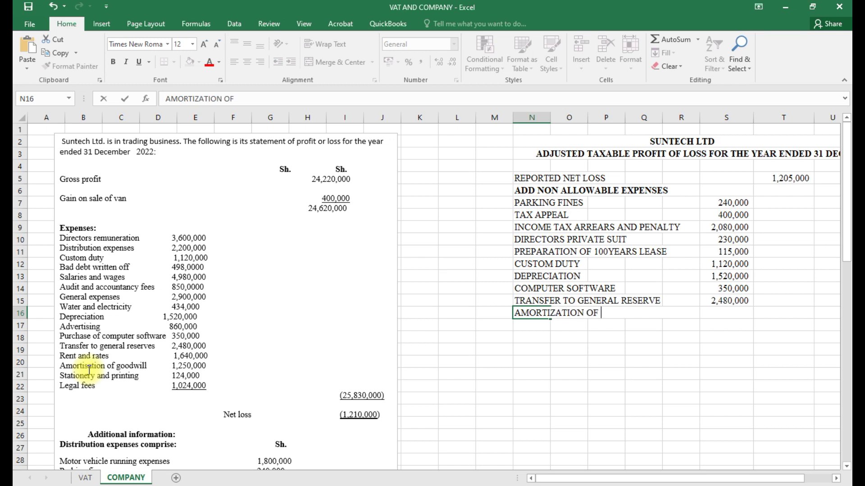
pyautogui.write('GOODWILL')
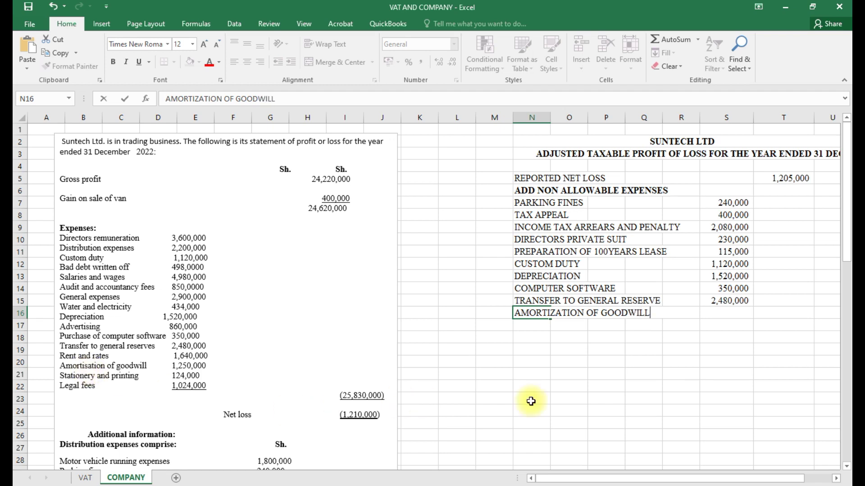
pyautogui.click(717, 312)
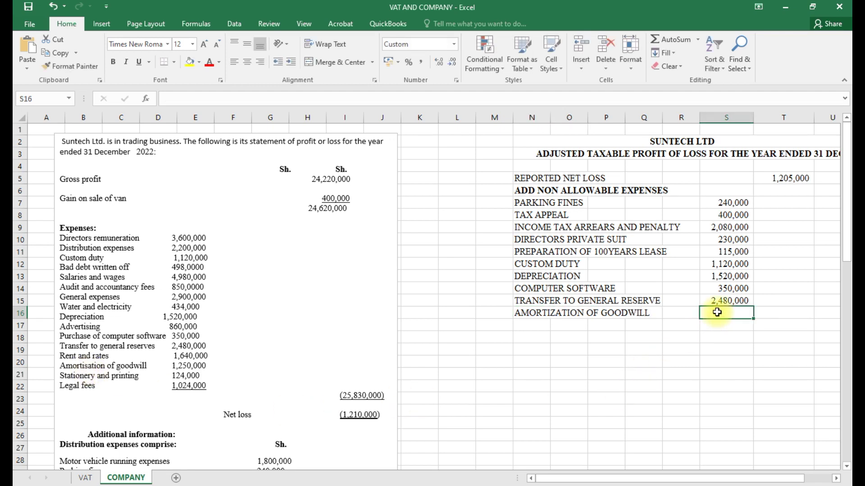
pyautogui.write('1250000')
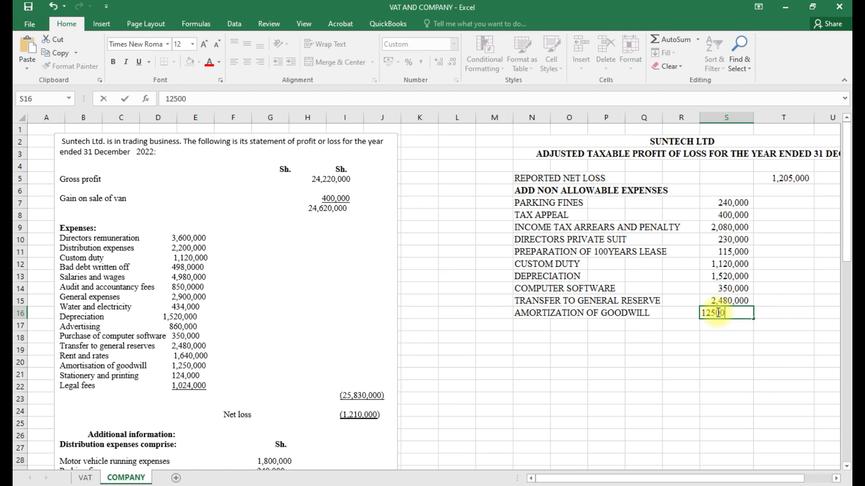
pyautogui.click(534, 325)
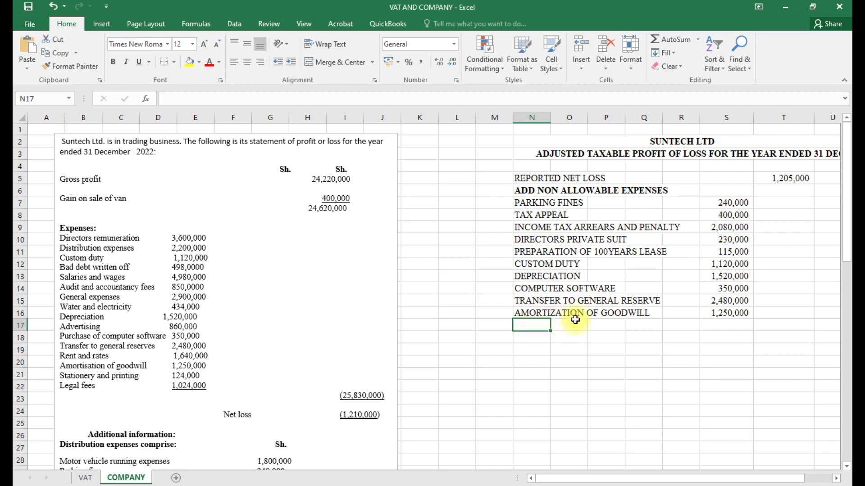
pyautogui.click(778, 312)
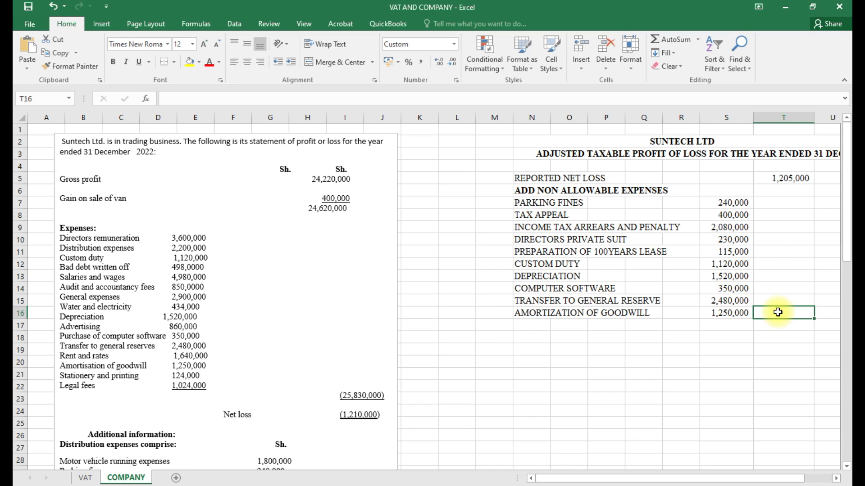
pyautogui.write('=SUM(S16)')
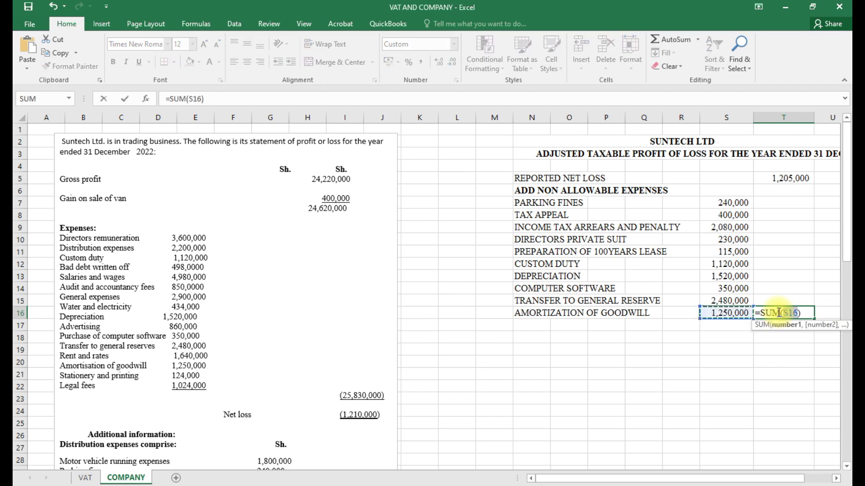
pyautogui.hotkey('ctrl', 'Return')
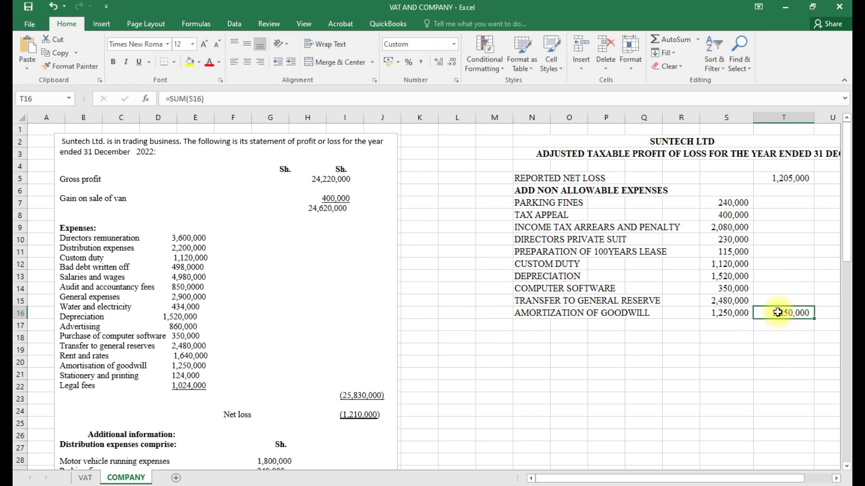
pyautogui.doubleClick(780, 321)
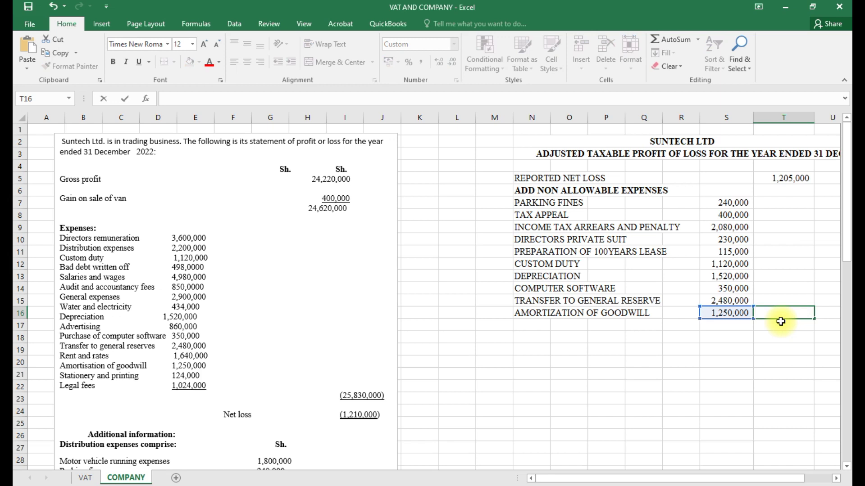
pyautogui.hotkey('ctrl', 'Return')
# Total the non-allowable expenses in cell T16 with the formula =SUM(S7:S16)
pyautogui.doubleClick(781, 321)
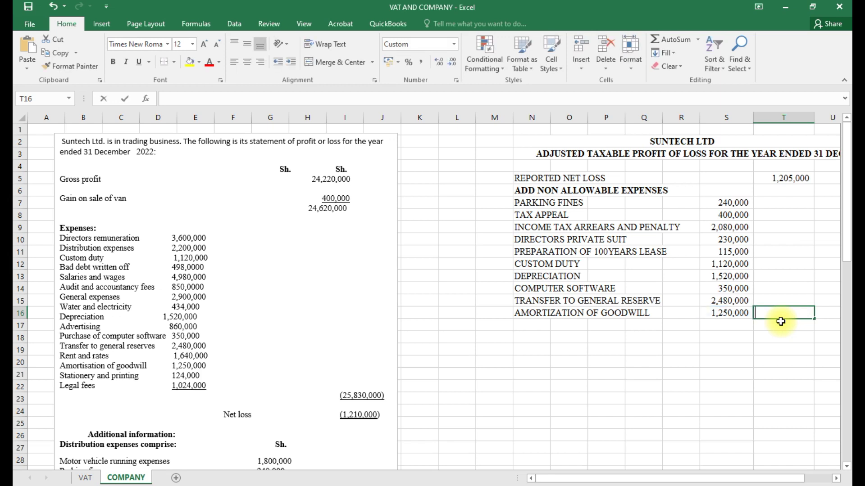
pyautogui.hotkey('alt', '=')
pyautogui.moveTo(726, 203); pyautogui.dragTo(735, 313)
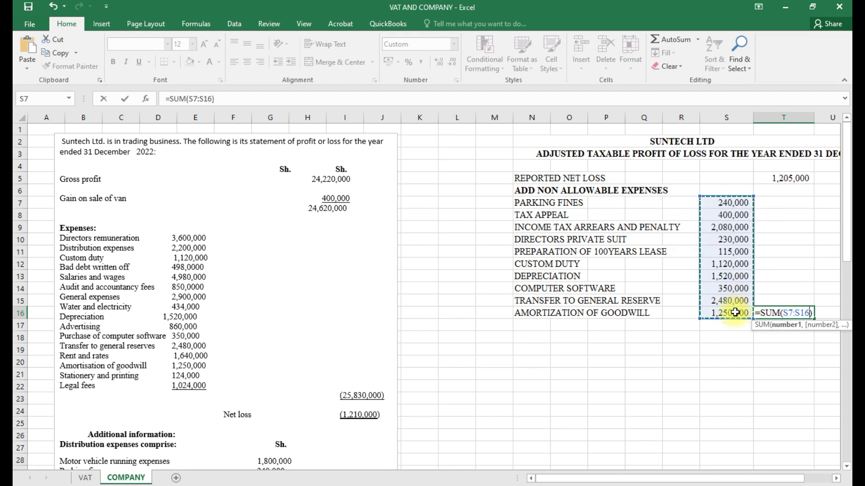
pyautogui.press('Return')
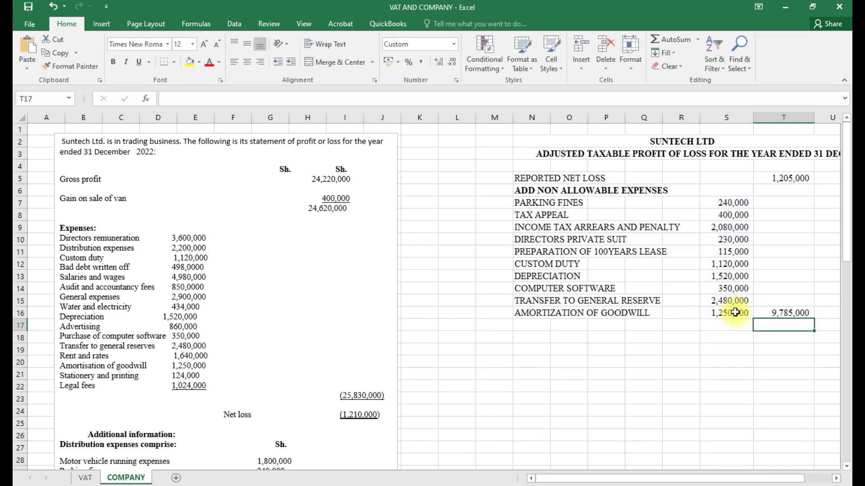
# Sum the reported net loss and the expense total in cell T17 with the formula =SUM(T5:T16)
pyautogui.hotkey('alt', '=')
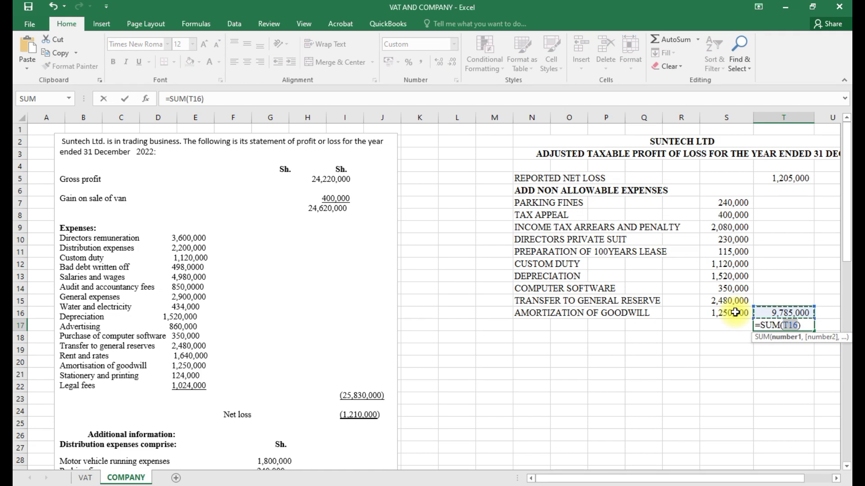
pyautogui.click(782, 176)
pyautogui.moveTo(784, 199); pyautogui.dragTo(797, 311)
pyautogui.press('Return')
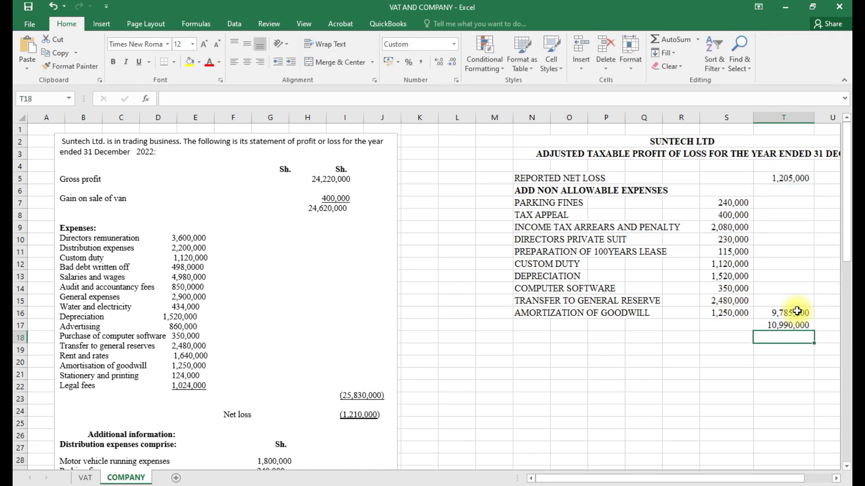
# Make the reported net loss in cell T5 negative by changing its formula to =-1205000
pyautogui.click(788, 180)
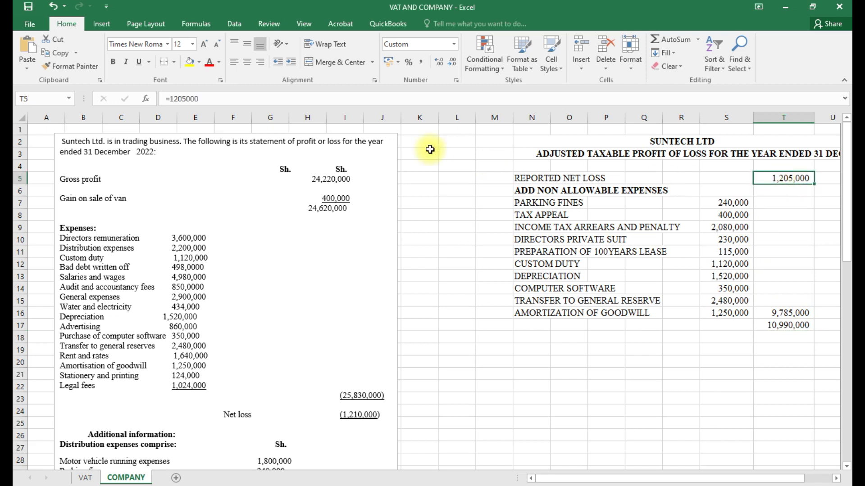
pyautogui.click(171, 100)
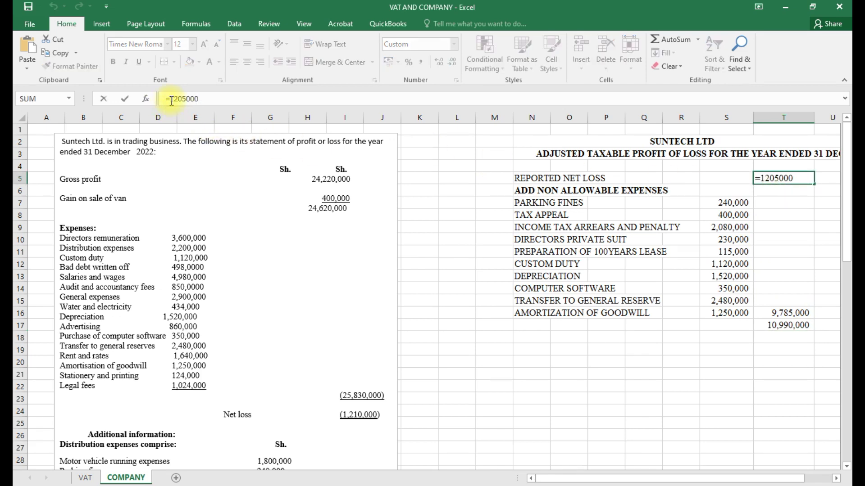
pyautogui.write('-')
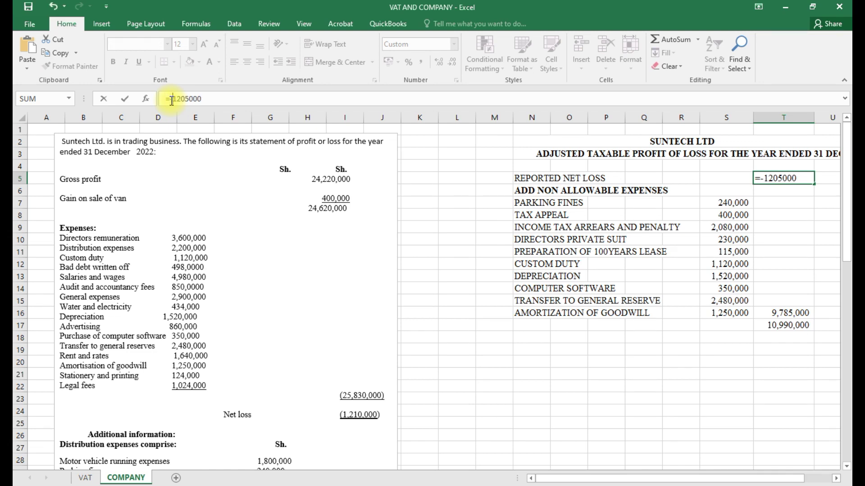
pyautogui.press('Return')
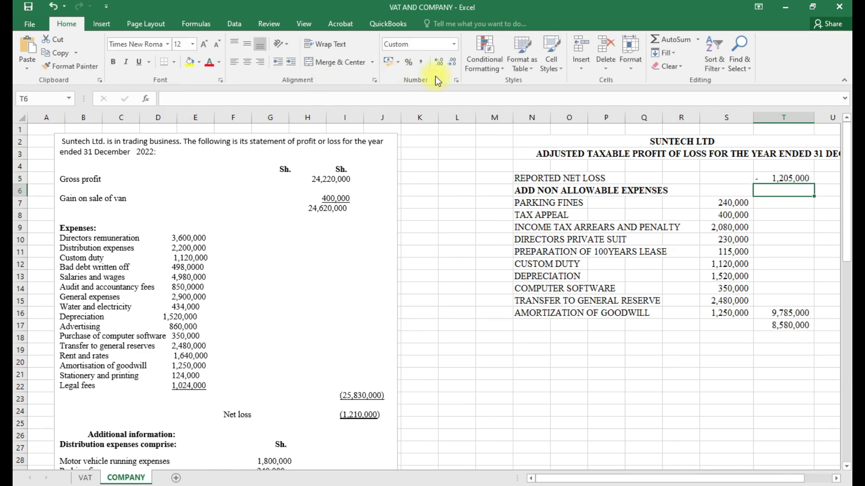
# Apply the custom number format #,##0;(#,##0) to cells T4 through T27 so negative amounts use parentheses
pyautogui.click(773, 177)
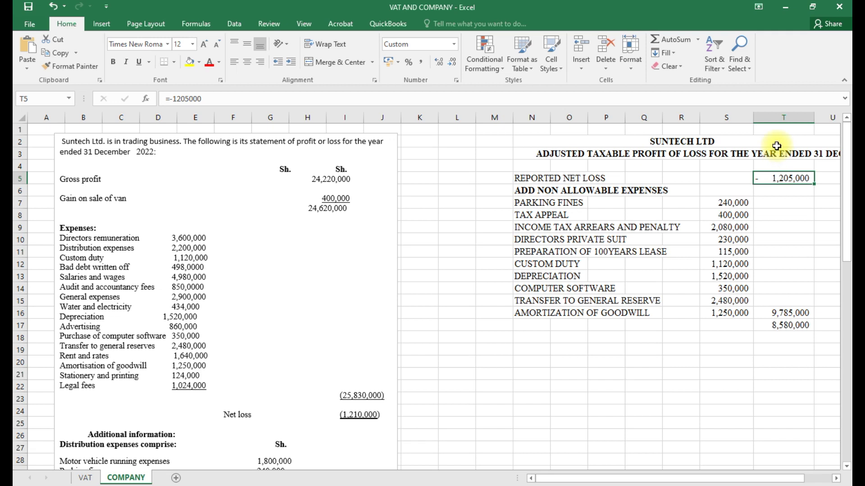
pyautogui.click(775, 169)
pyautogui.moveTo(775, 169); pyautogui.dragTo(809, 448)
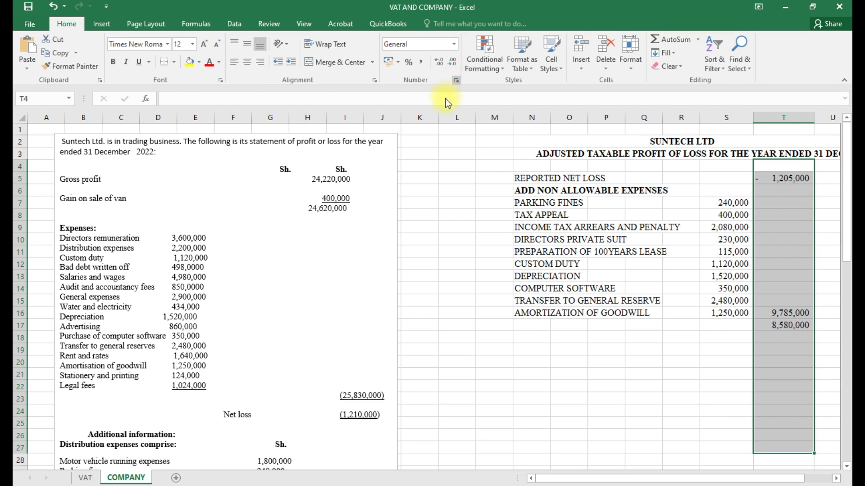
pyautogui.hotkey('ctrl', '1')
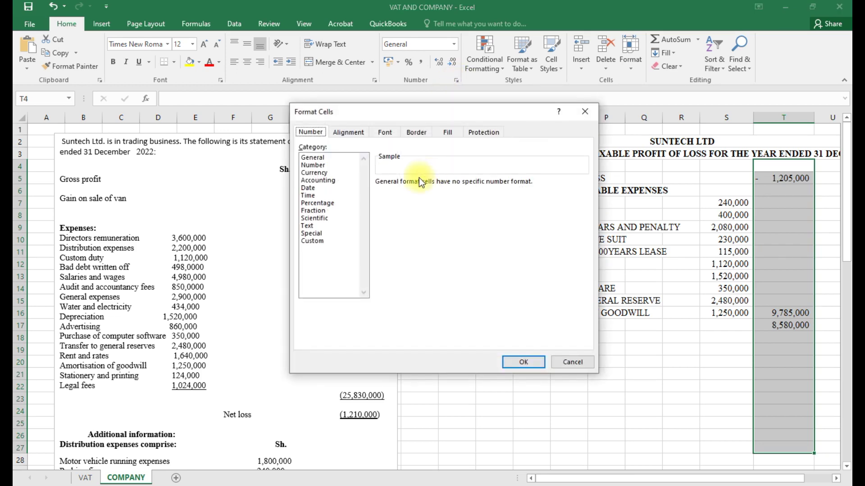
pyautogui.click(320, 241)
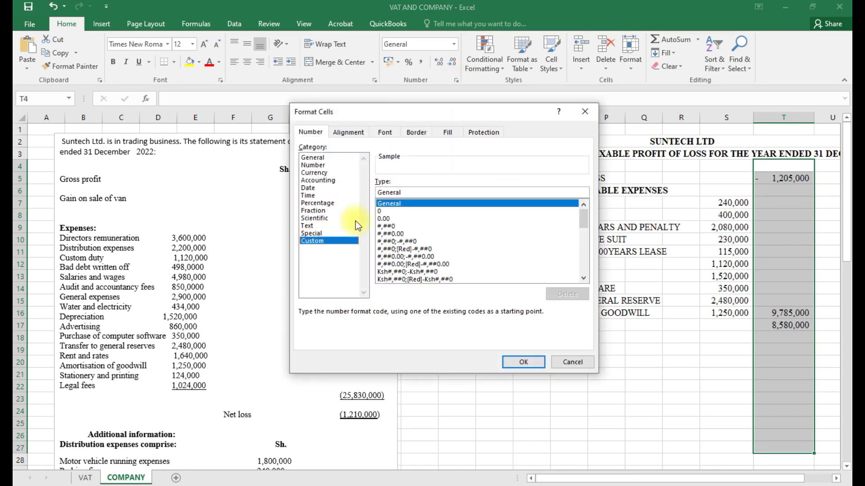
pyautogui.click(408, 242)
pyautogui.click(403, 193)
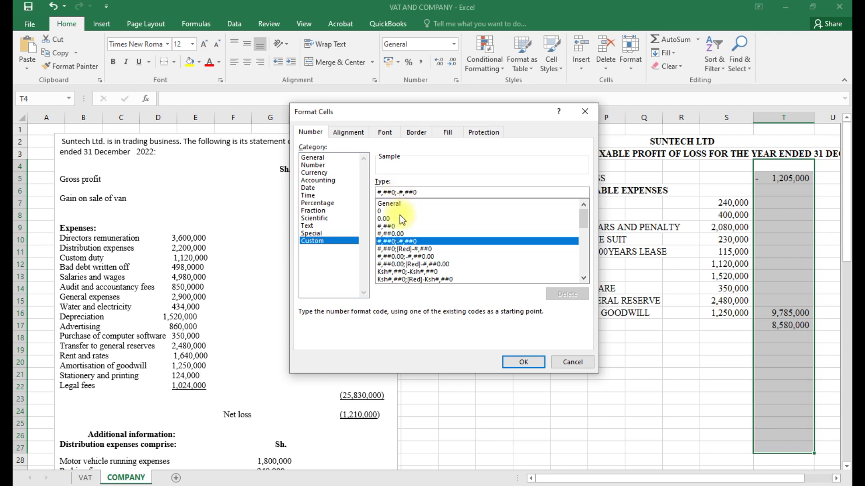
pyautogui.press('BackSpace')
pyautogui.click(418, 192)
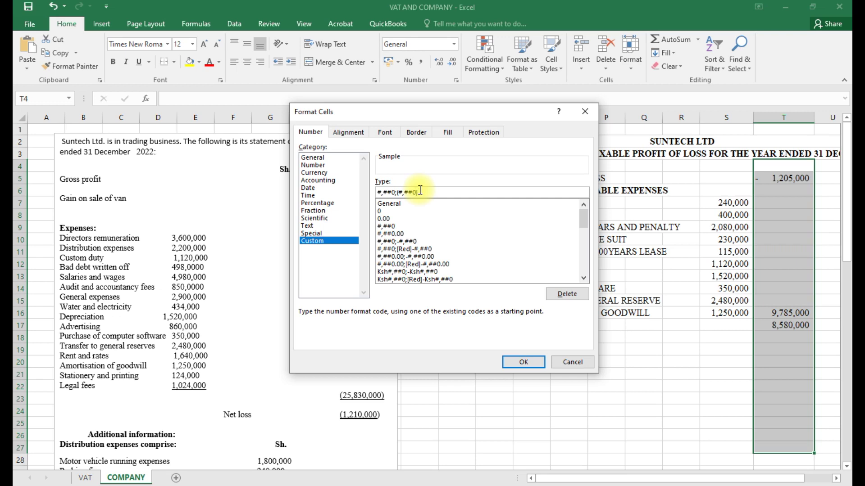
pyautogui.click(523, 363)
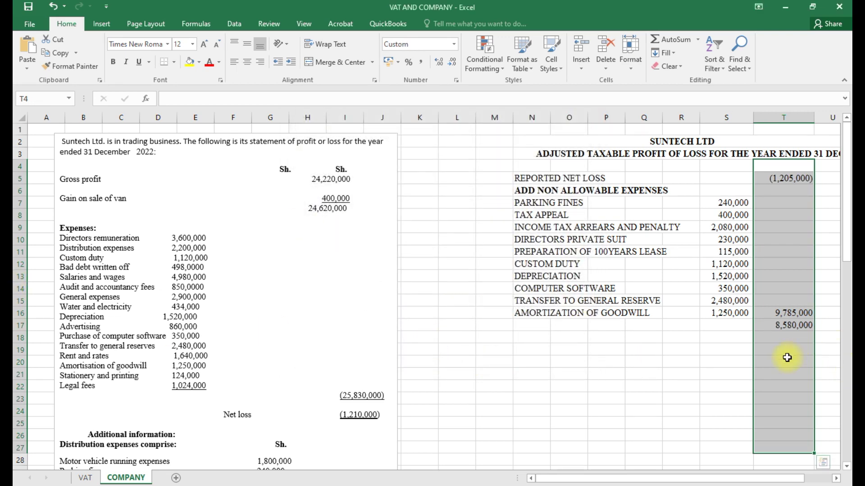
# Add a top border to the total in cell T17 and make it bold
pyautogui.click(788, 337)
pyautogui.click(790, 325)
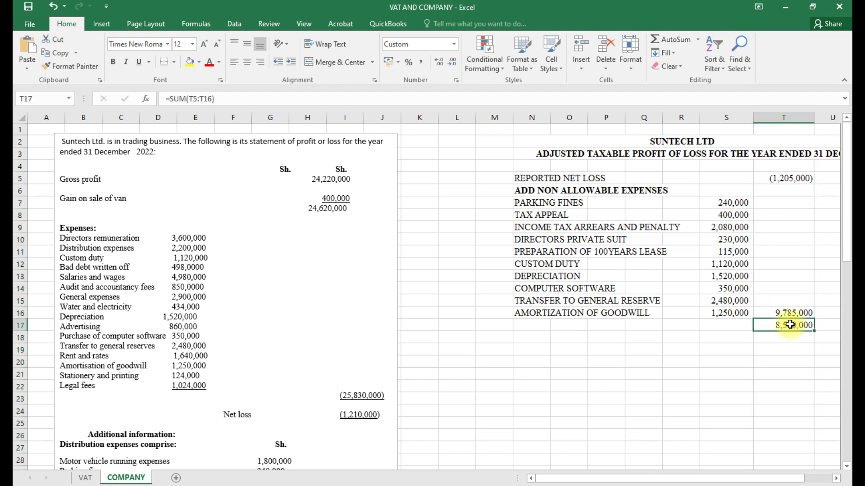
pyautogui.click(174, 63)
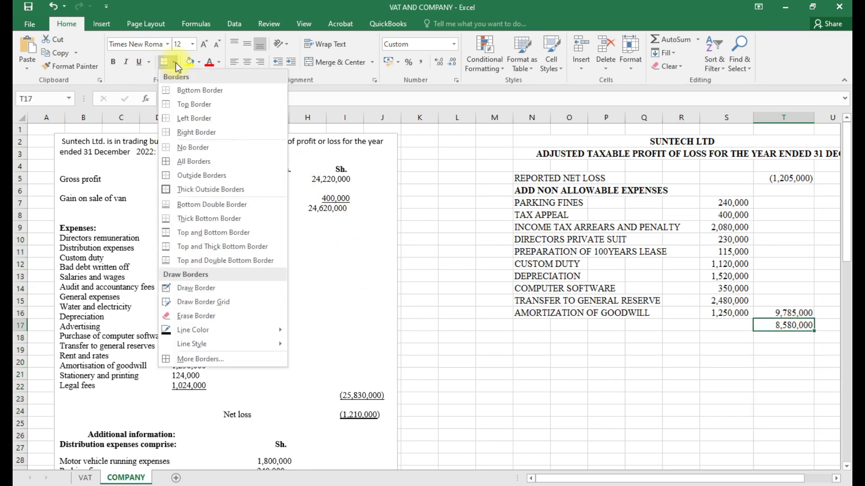
pyautogui.click(196, 104)
pyautogui.hotkey('ctrl', 'b')
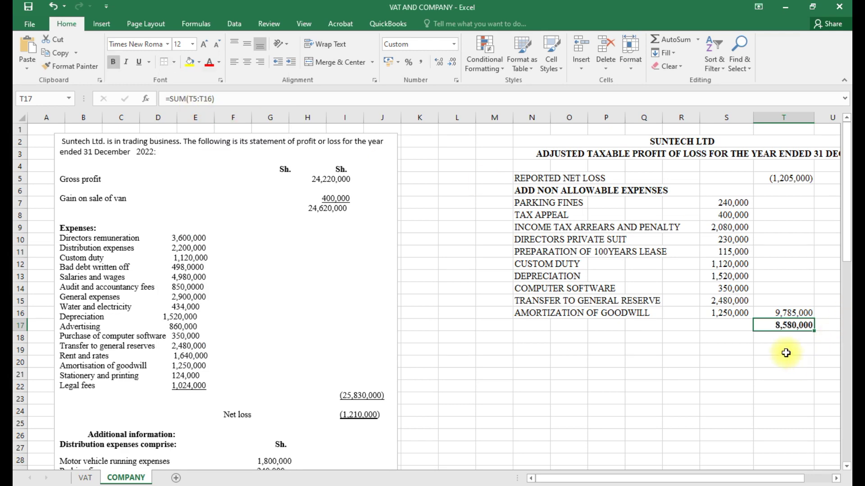
pyautogui.click(786, 353)
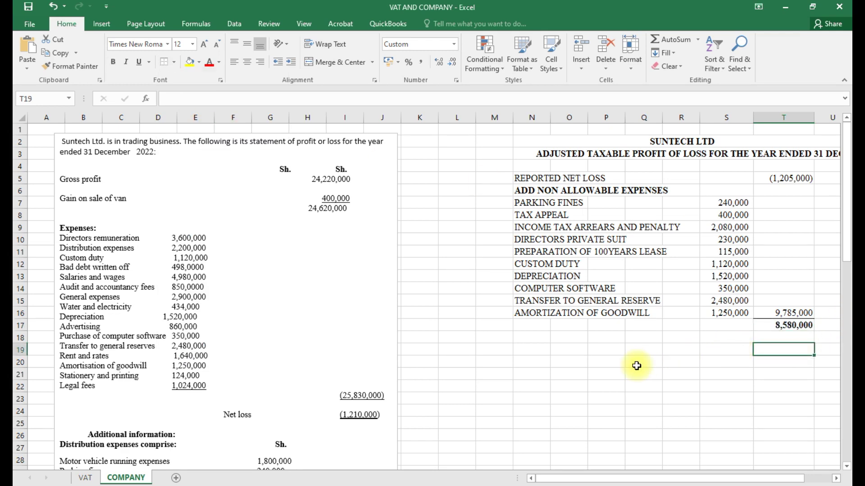
# Enter the bold heading "LESS NON TAXABLE INCOMES" in cell N18
pyautogui.scroll(-2, 637, 366)
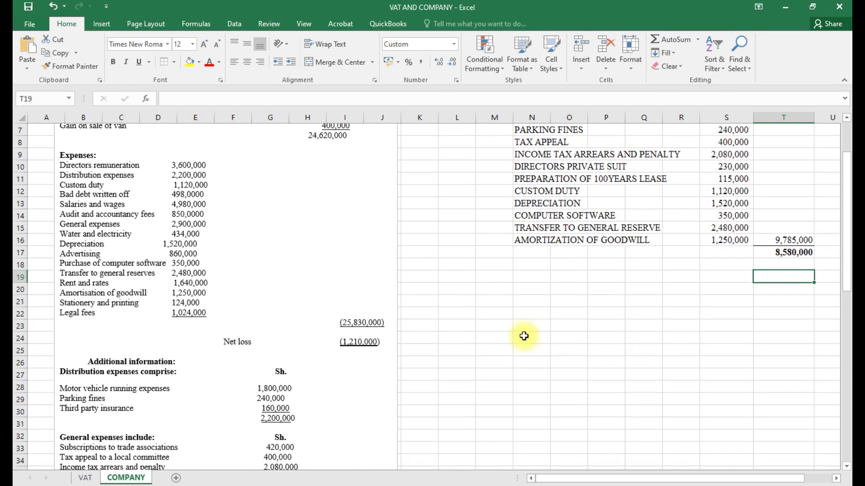
pyautogui.click(528, 266)
pyautogui.write('LE')
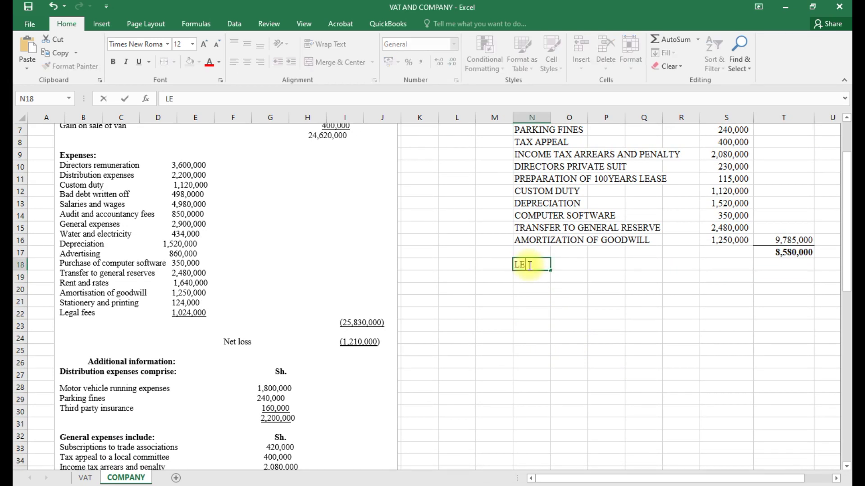
pyautogui.write('SS NON TAXABLE')
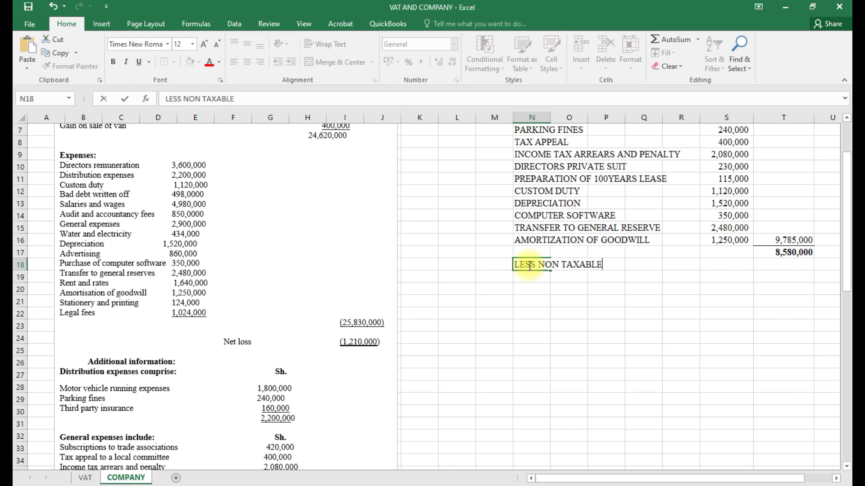
pyautogui.write(' INCOMES')
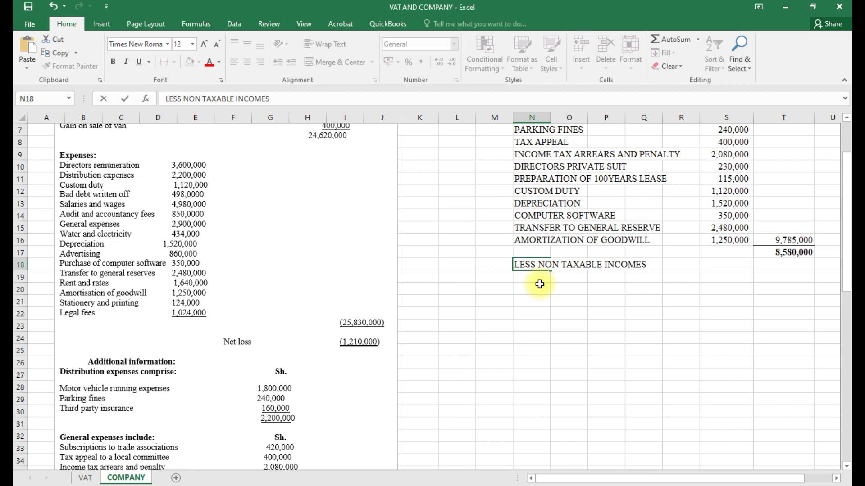
pyautogui.click(538, 284)
pyautogui.click(533, 266)
pyautogui.hotkey('ctrl', 'b')
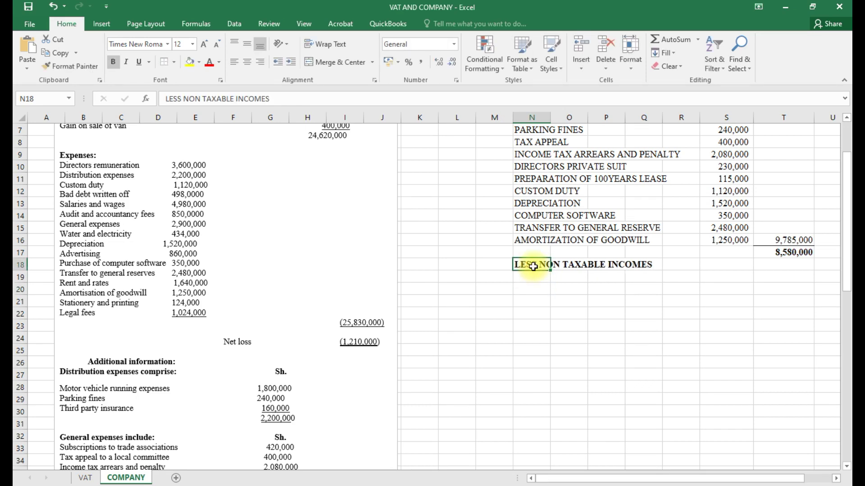
# Enter the label "GAIN ON SALE OF VAN" in cell N19 and the deduction =-400000 in cell T19
pyautogui.click(535, 280)
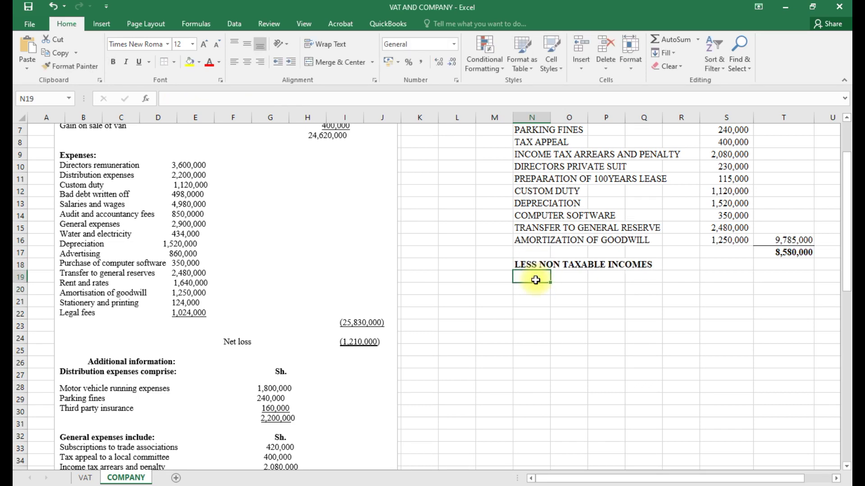
pyautogui.scroll(1, 423, 264)
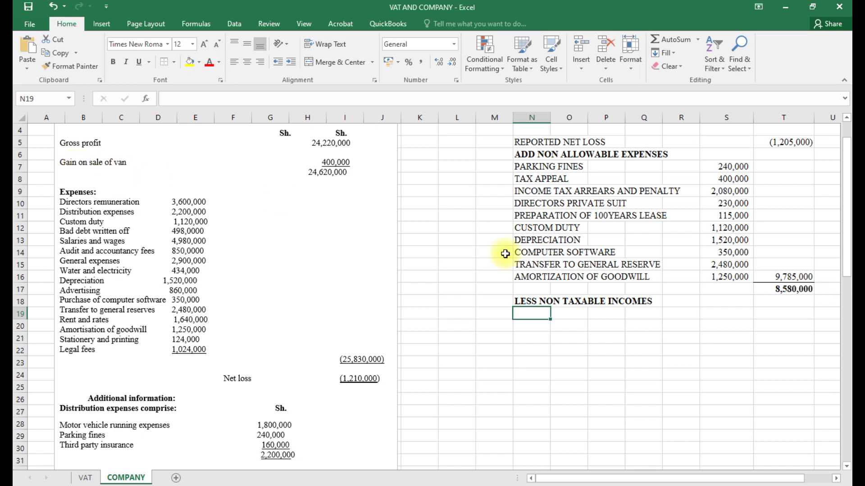
pyautogui.write('GAIN')
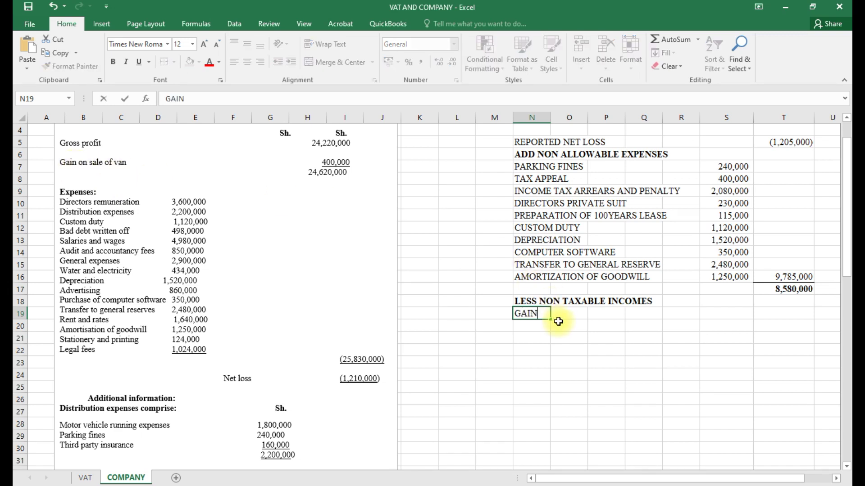
pyautogui.write(' ON SALE OF VAN')
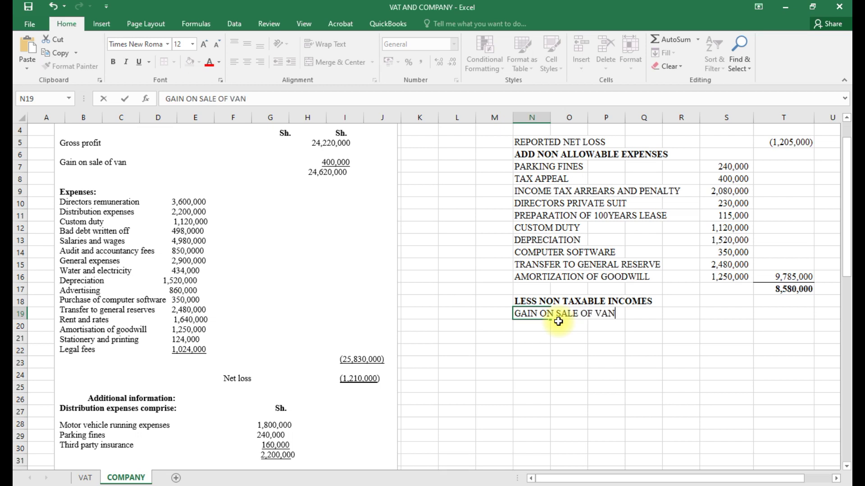
pyautogui.click(779, 315)
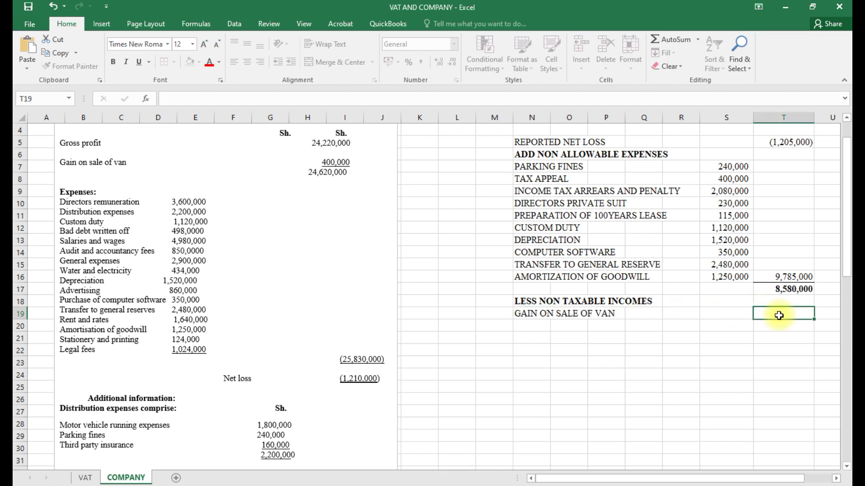
pyautogui.write('=')
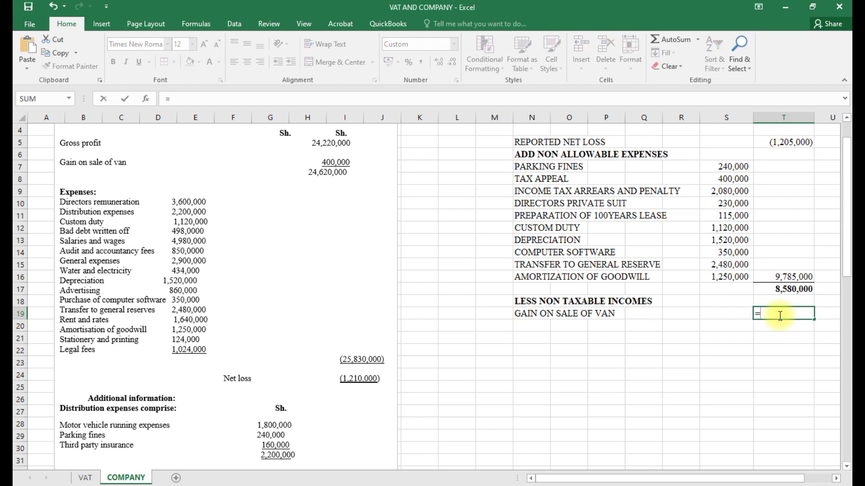
pyautogui.write('-400000')
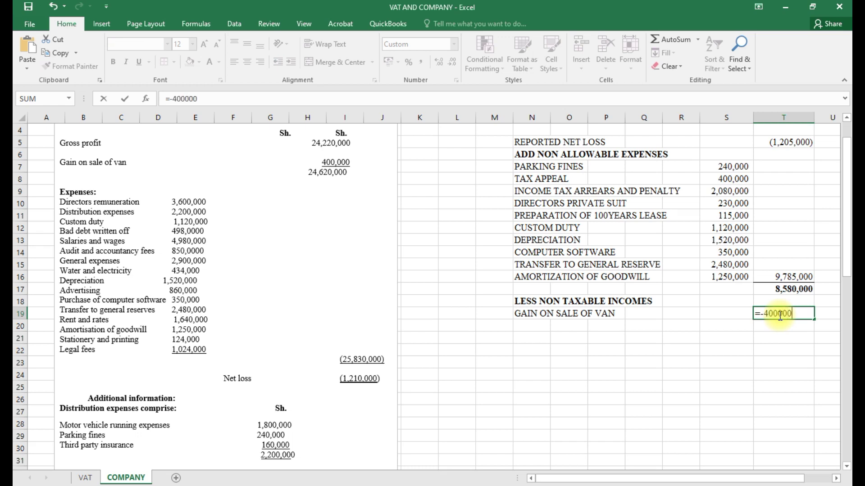
# Enter the bold heading "LESS ALLOWABLE EXPENSE OMITTED" in cell N20
pyautogui.click(535, 324)
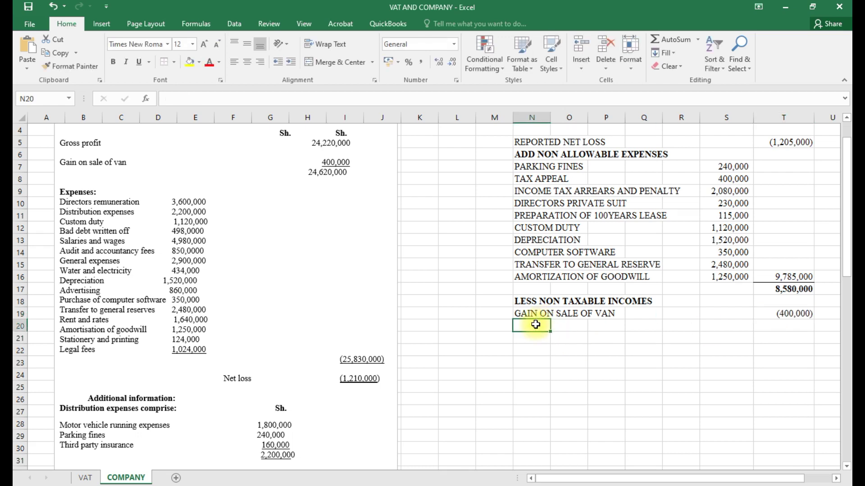
pyautogui.write('LESS')
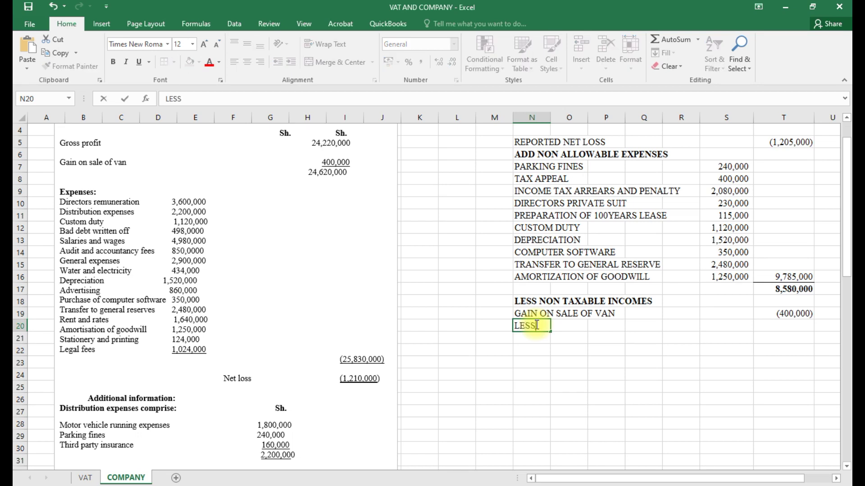
pyautogui.write(' ALLOWABLE ')
pyautogui.write('EXP')
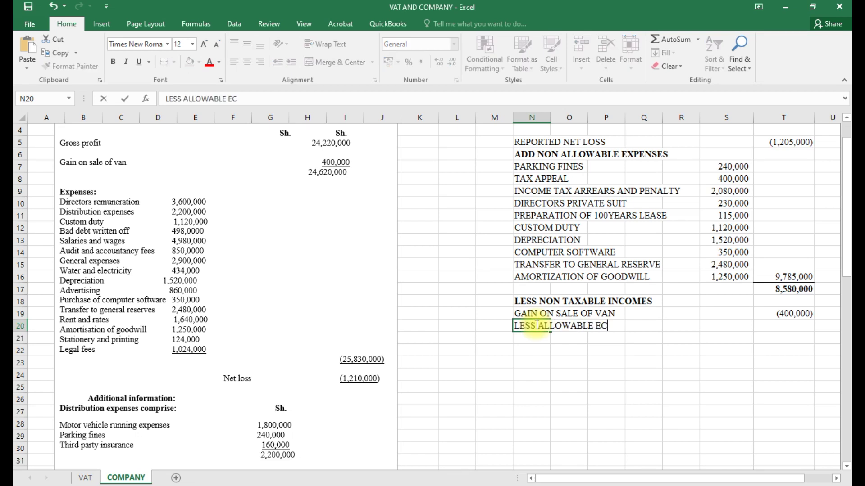
pyautogui.write('ENSE')
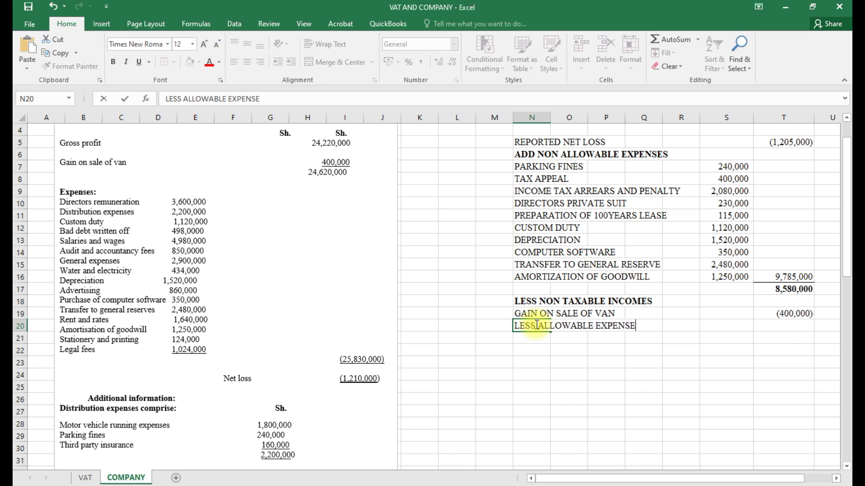
pyautogui.write(' OMITTED')
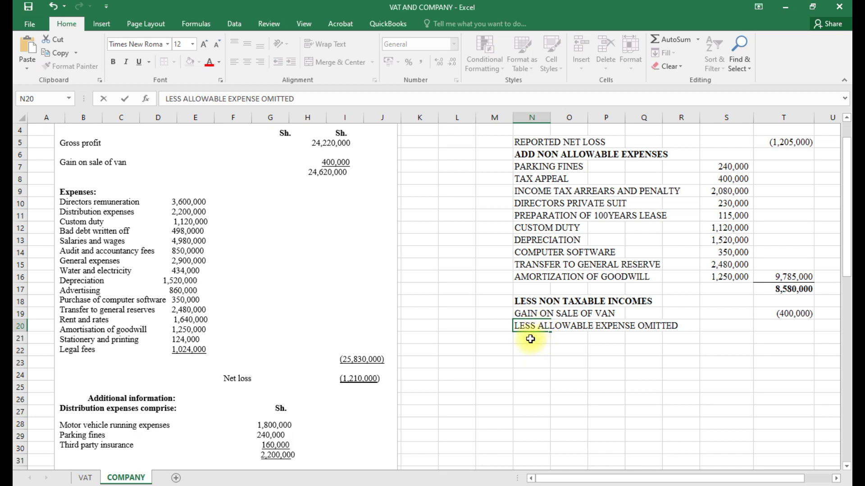
pyautogui.click(530, 340)
pyautogui.click(529, 328)
pyautogui.hotkey('ctrl', 'b')
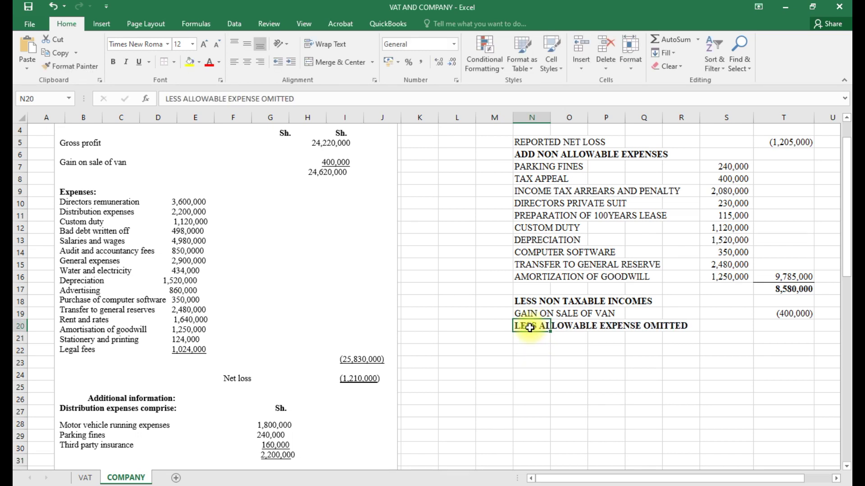
# Enter "WEAR AND TEAR: SOFTWARE" in cell N21 and deduct 25% of the computer software cost in T21 with =-S14*.25
pyautogui.click(530, 337)
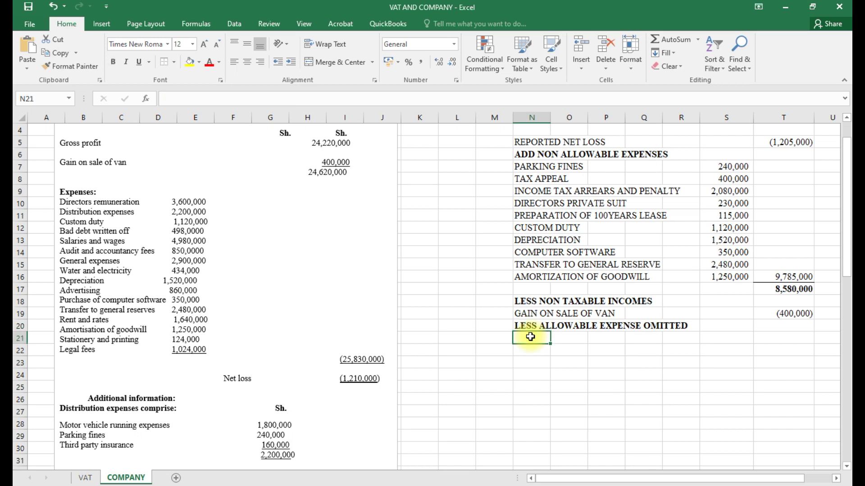
pyautogui.write('WEAR AND TEA')
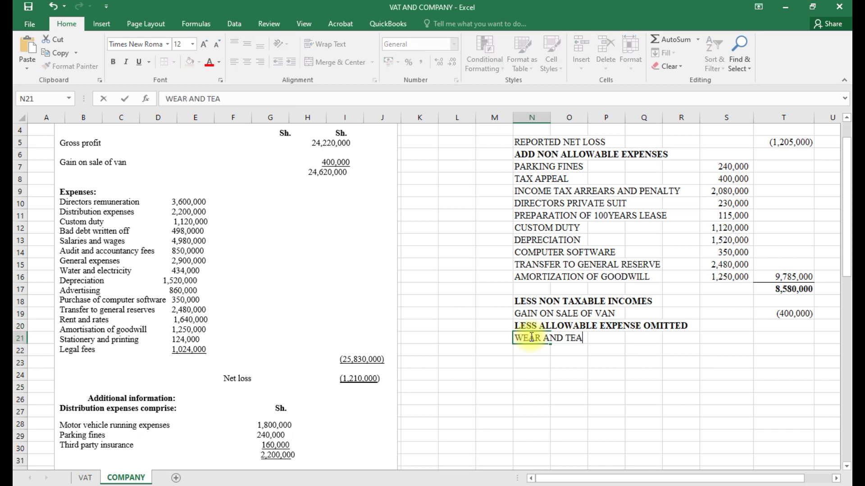
pyautogui.write('R: SOFTWARE')
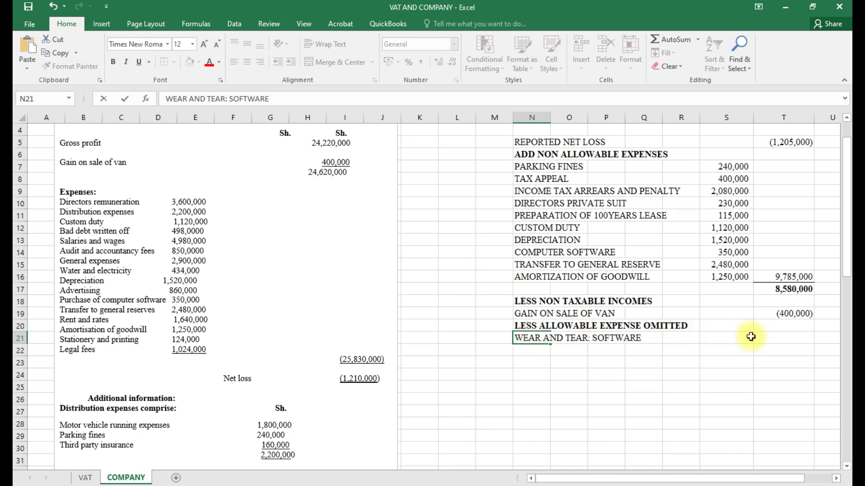
pyautogui.click(768, 338)
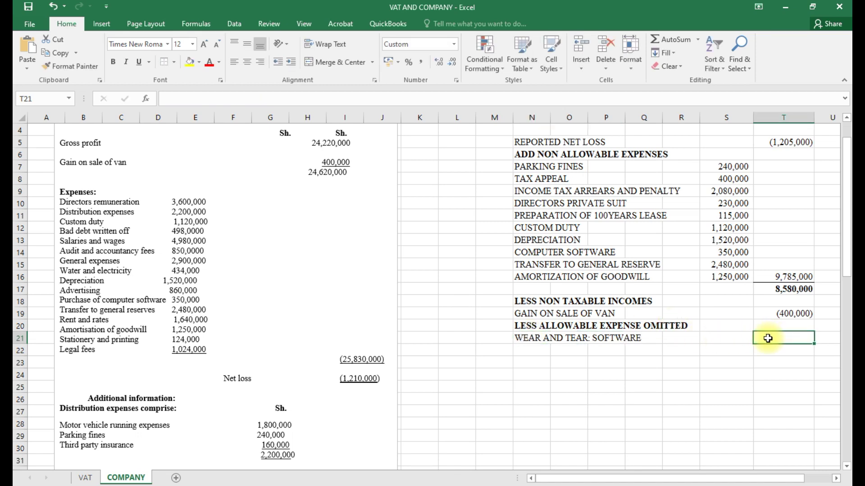
pyautogui.write('=-')
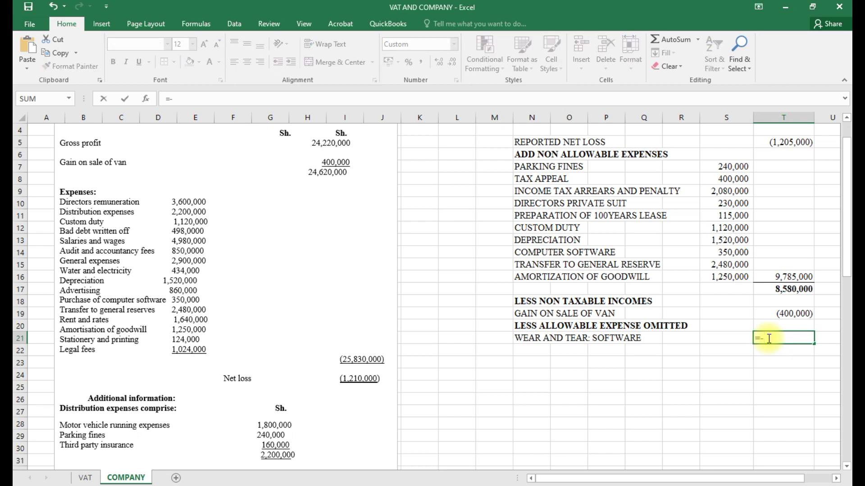
pyautogui.click(739, 253)
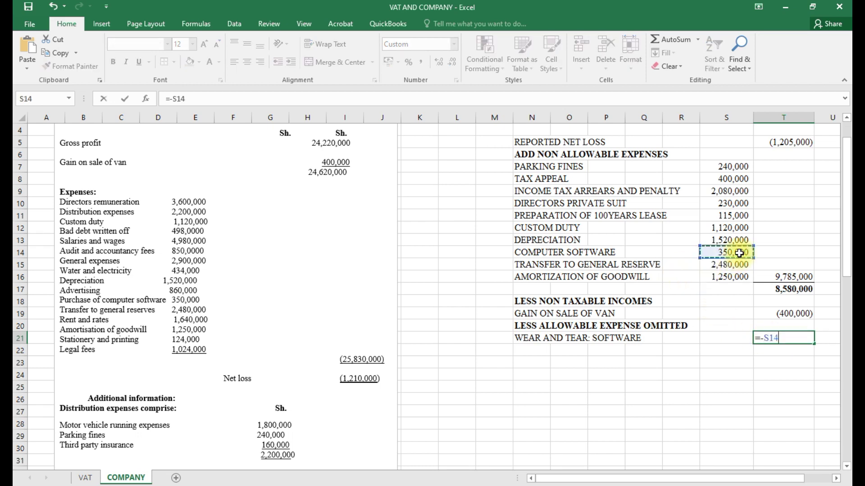
pyautogui.write('*.25')
pyautogui.press('Return')
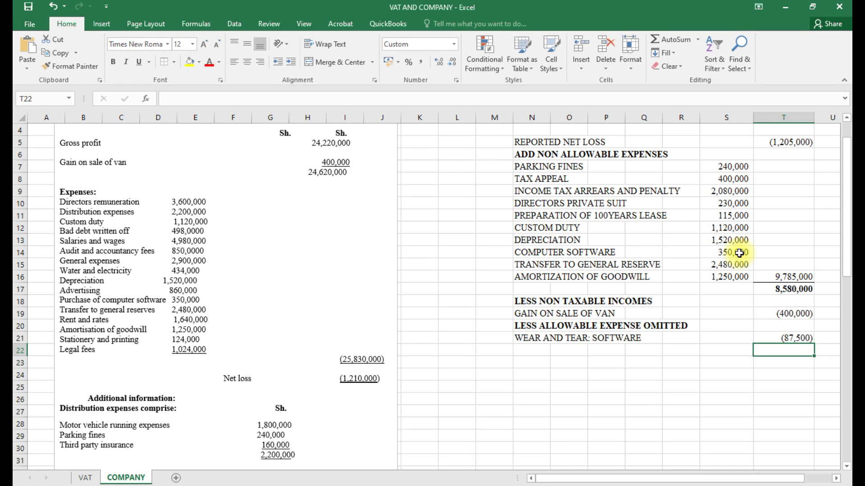
# Enter the label "ADJUSTED TAXABLE INCOME" in cell N22
pyautogui.click(540, 349)
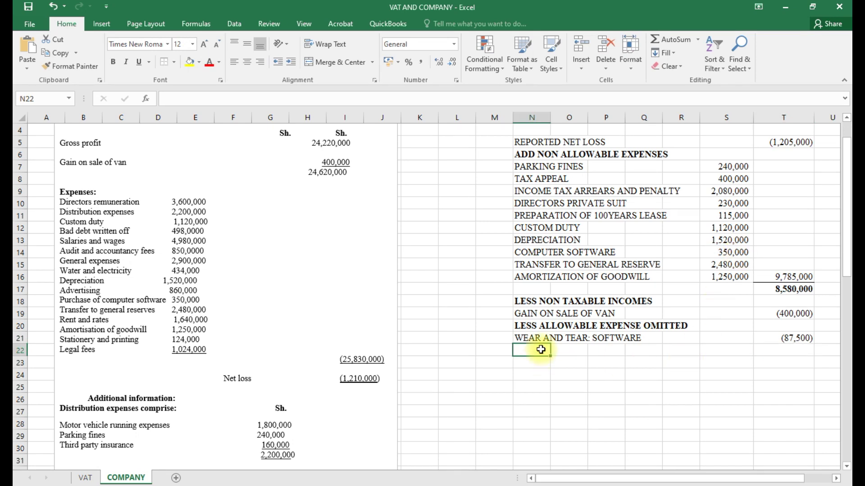
pyautogui.write('ADJUE')
pyautogui.press('BackSpace')
pyautogui.write('STED TA')
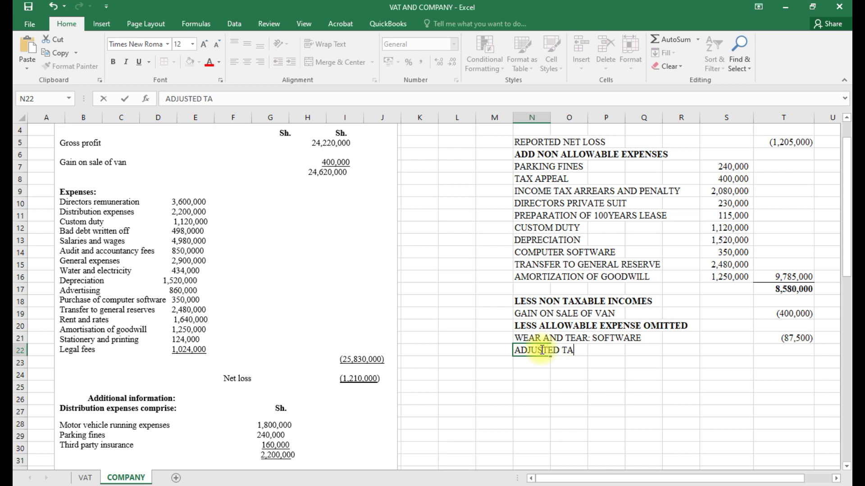
pyautogui.write('XABLE PRO')
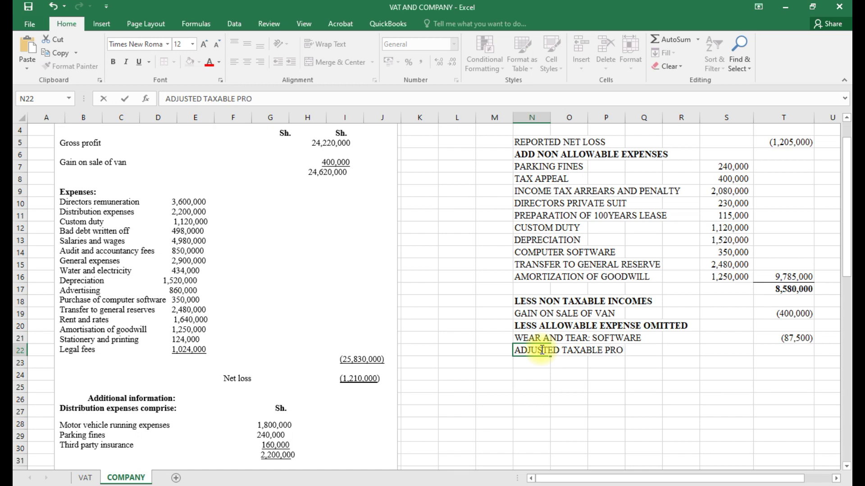
pyautogui.press('BackSpace')
pyautogui.press('BackSpace')
pyautogui.press('BackSpace')
pyautogui.write('INCOME')
# Calculate the adjusted taxable income in cell T22 with =SUM(T17:T21)
pyautogui.click(796, 355)
pyautogui.hotkey('alt', '=')
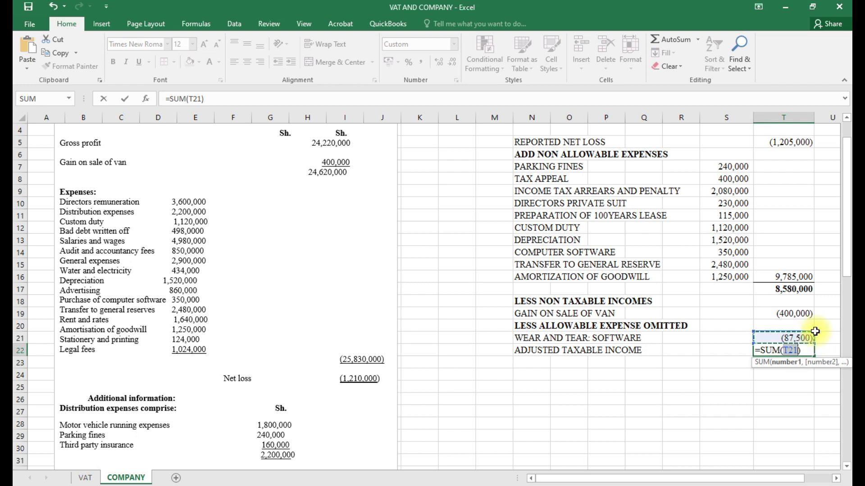
pyautogui.moveTo(815, 331); pyautogui.dragTo(811, 288)
pyautogui.press('Return')
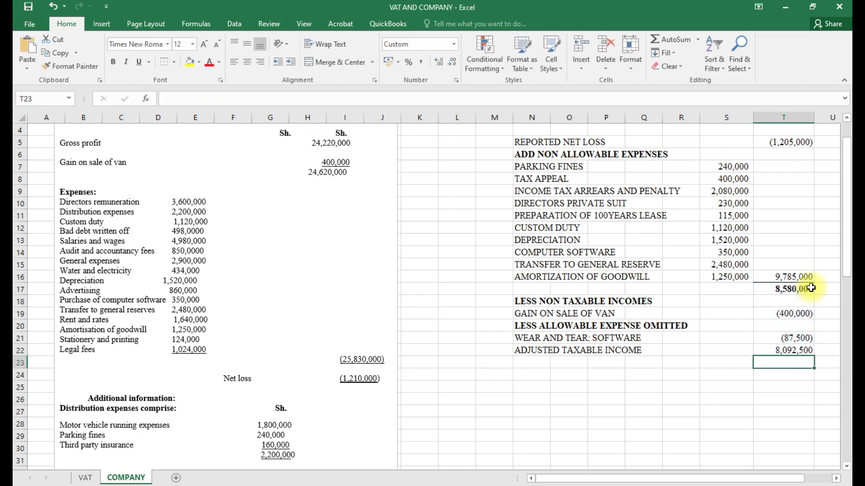
# Apply a top and thick bottom border to the adjusted taxable income in cell T22 and make it bold
pyautogui.click(788, 350)
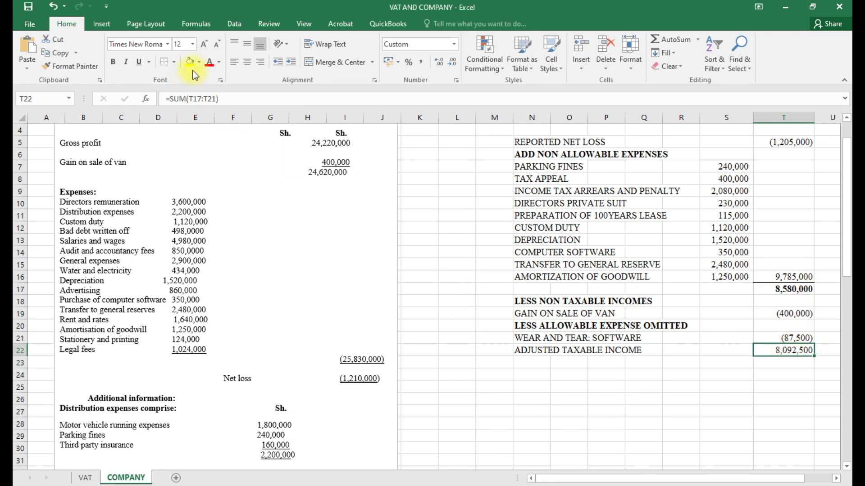
pyautogui.click(174, 61)
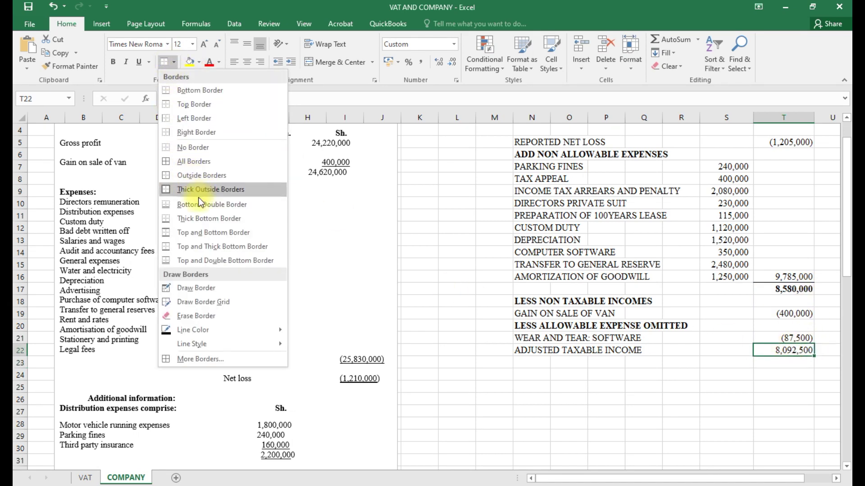
pyautogui.click(198, 247)
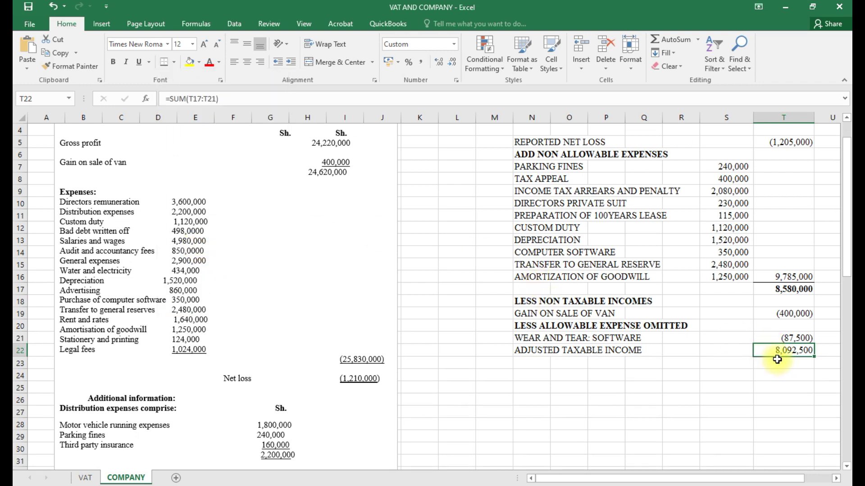
pyautogui.hotkey('ctrl', 'b')
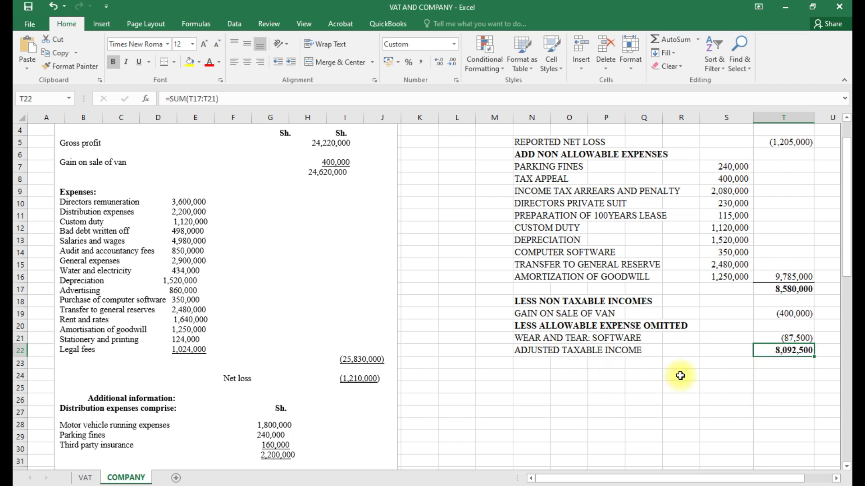
# Enter the part number "II)" in cell N25 and the label "TAX PAYABLE" in cell O25
pyautogui.click(563, 376)
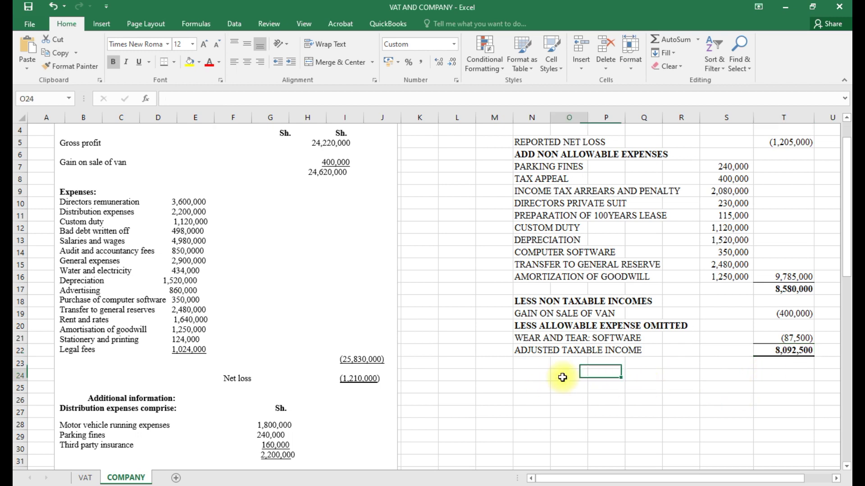
pyautogui.click(528, 388)
pyautogui.write('II')
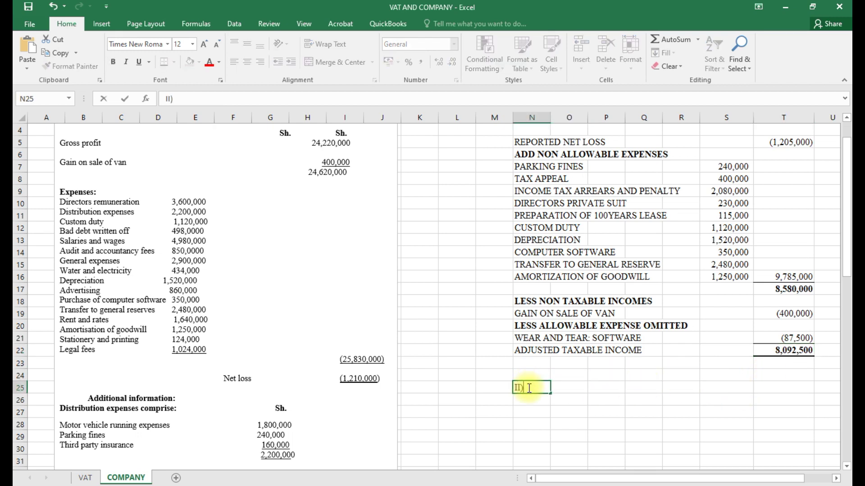
pyautogui.click(566, 387)
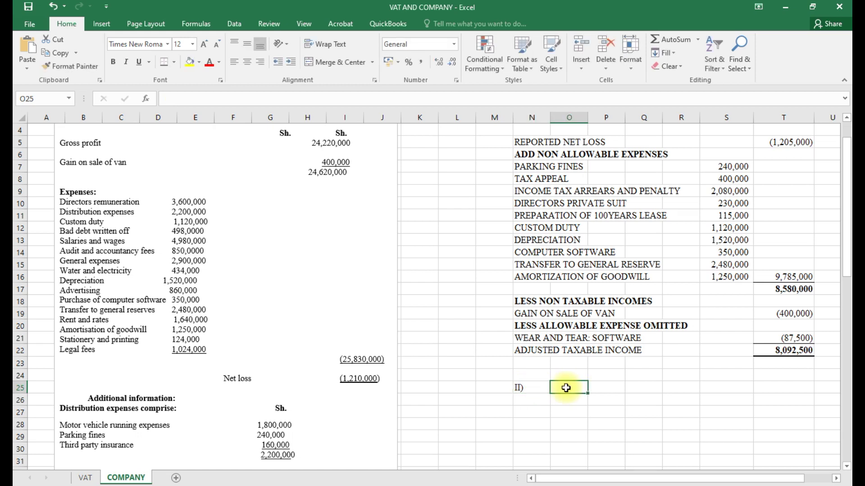
pyautogui.write('TAX PAYABLE')
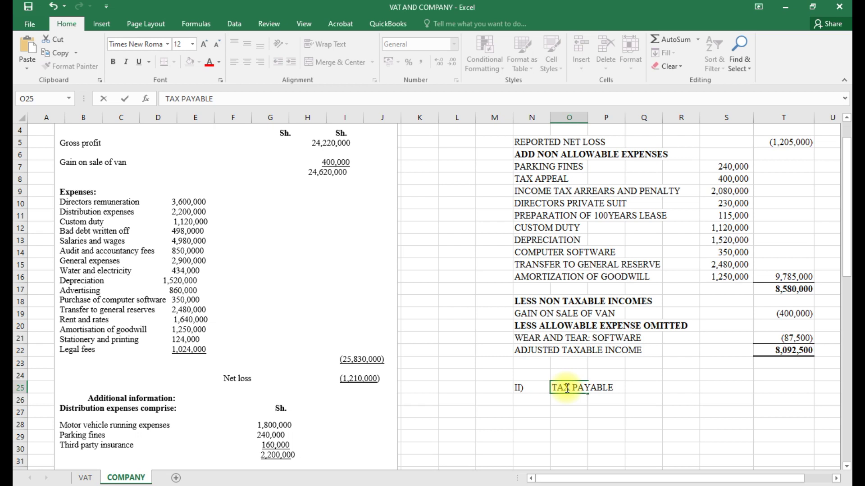
# Calculate the tax payable in cell R25 at the 30% rate with =T22*0.3
pyautogui.click(672, 387)
pyautogui.write('=')
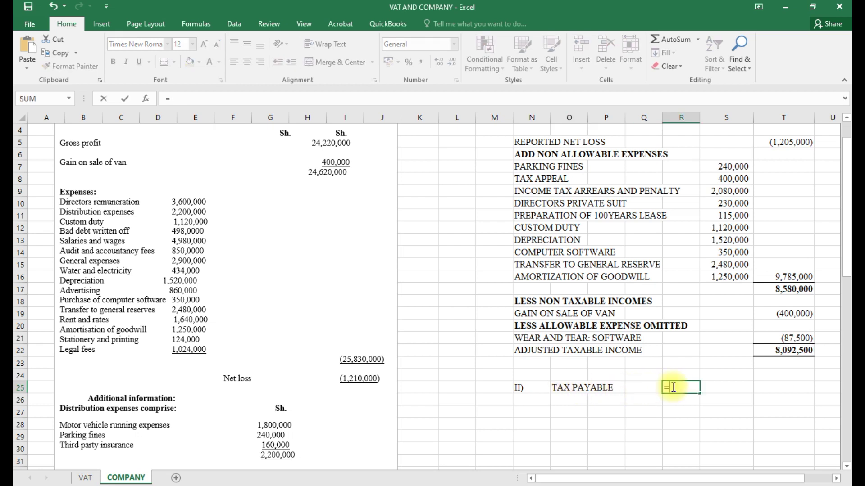
pyautogui.click(775, 350)
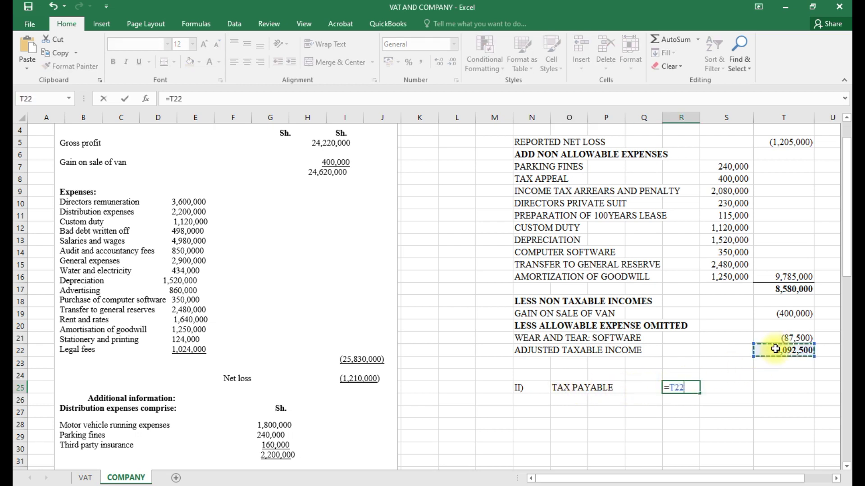
pyautogui.write('*0.3')
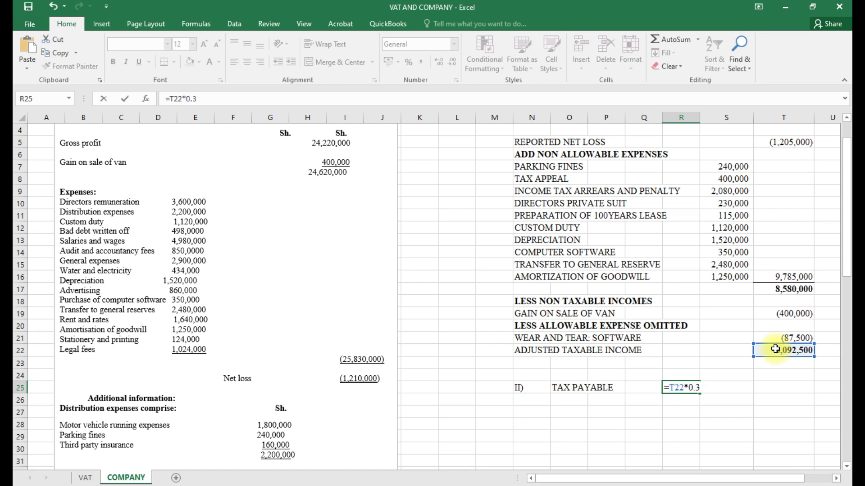
pyautogui.press('Return')
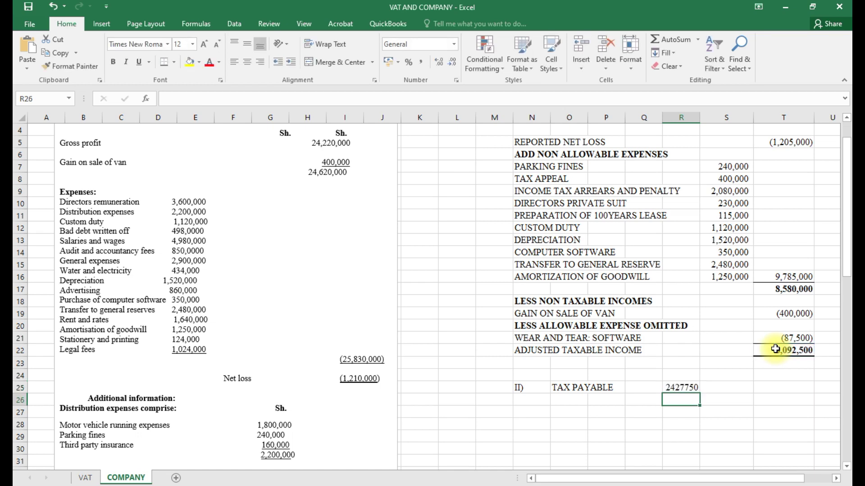
# Format the tax payable in cell R25 with thousands separators and no decimal places
pyautogui.click(682, 387)
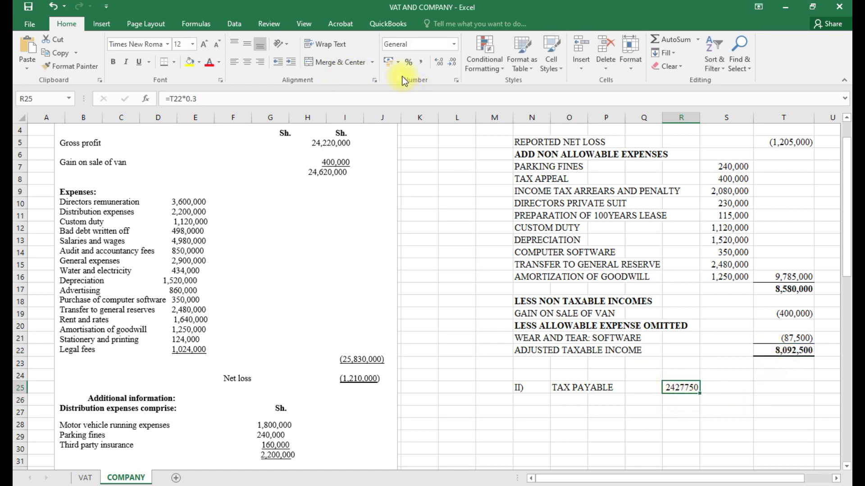
pyautogui.click(422, 63)
pyautogui.click(452, 63)
pyautogui.click(453, 64)
pyautogui.click(761, 412)
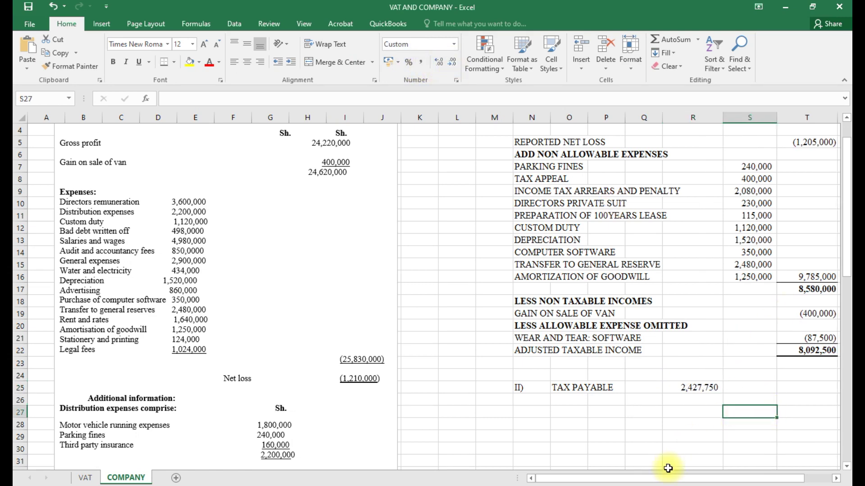
pyautogui.moveTo(559, 478); pyautogui.dragTo(574, 477)
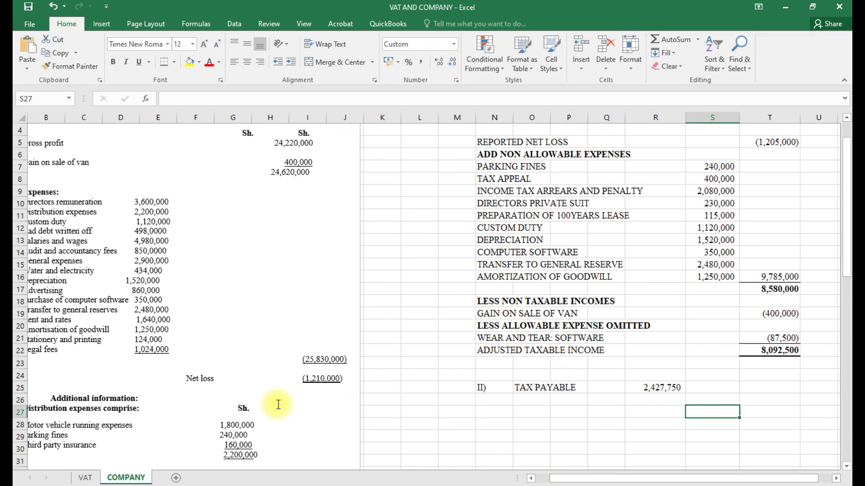
pyautogui.scroll(1, 279, 405)
pyautogui.moveTo(566, 483); pyautogui.dragTo(578, 482)
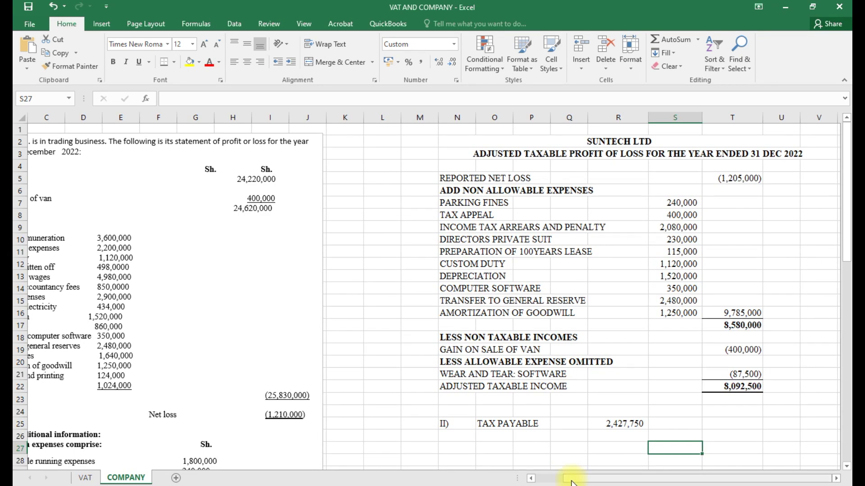